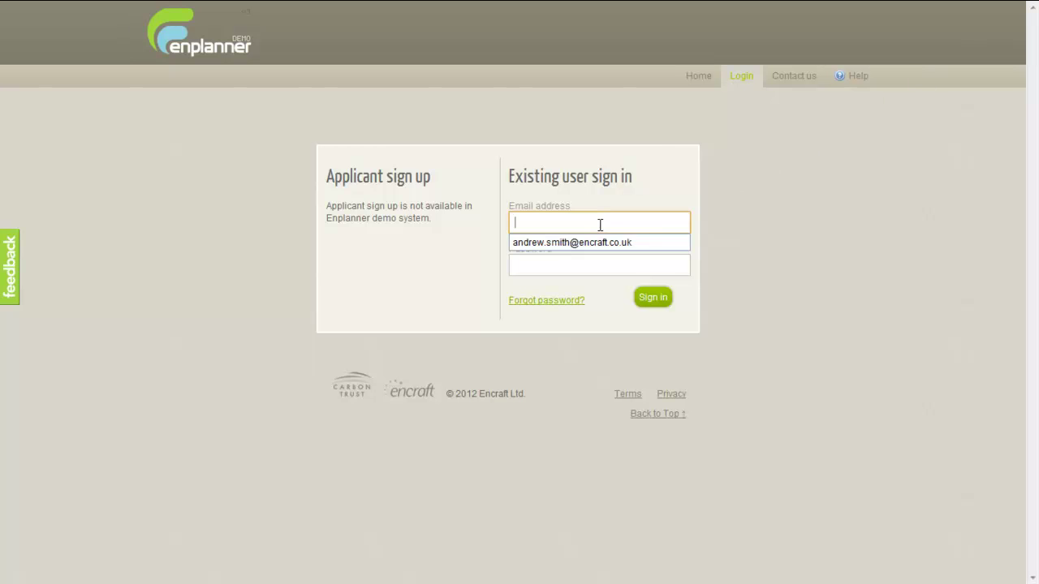
- Sign in to Enplanner with the saved email and the account password
left_click(602, 242)
left_click(608, 262)
type("password")
left_click(653, 299)
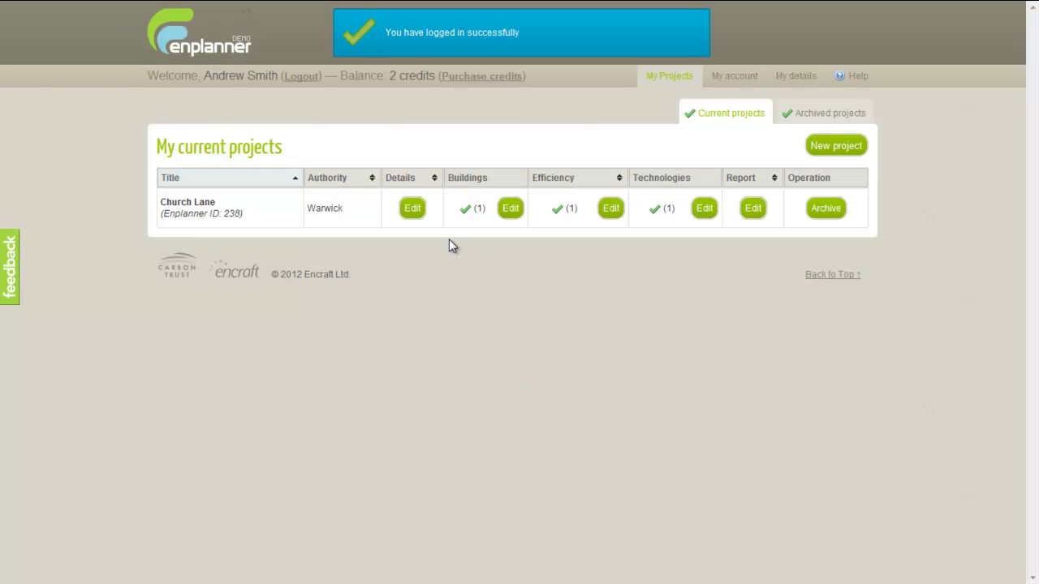
- Open Church Lane's details, step through Buildings, Efficiency and Technologies, and edit its 2.1kWp solar PV
left_click(421, 222)
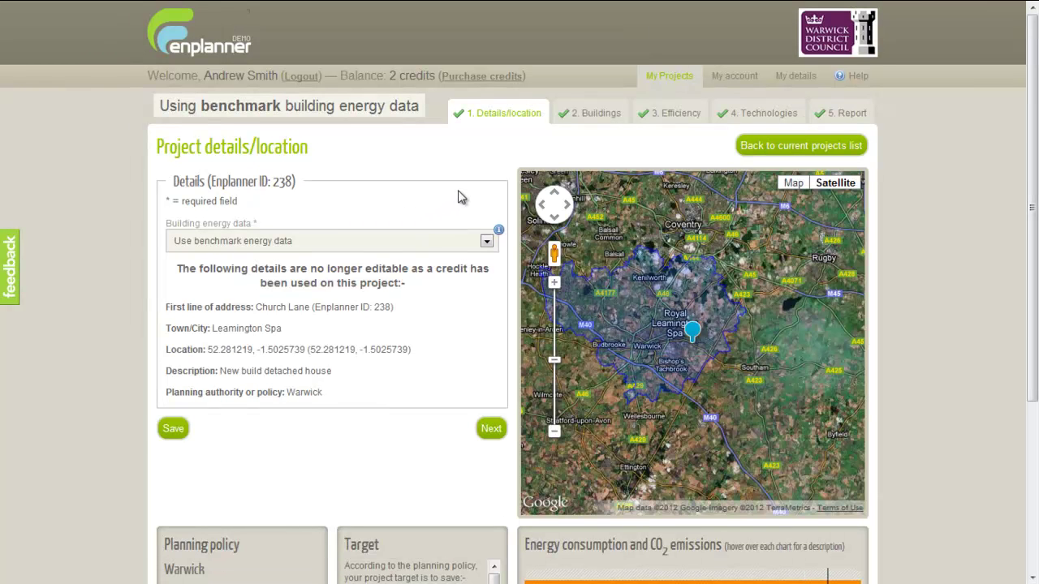
left_click(620, 128)
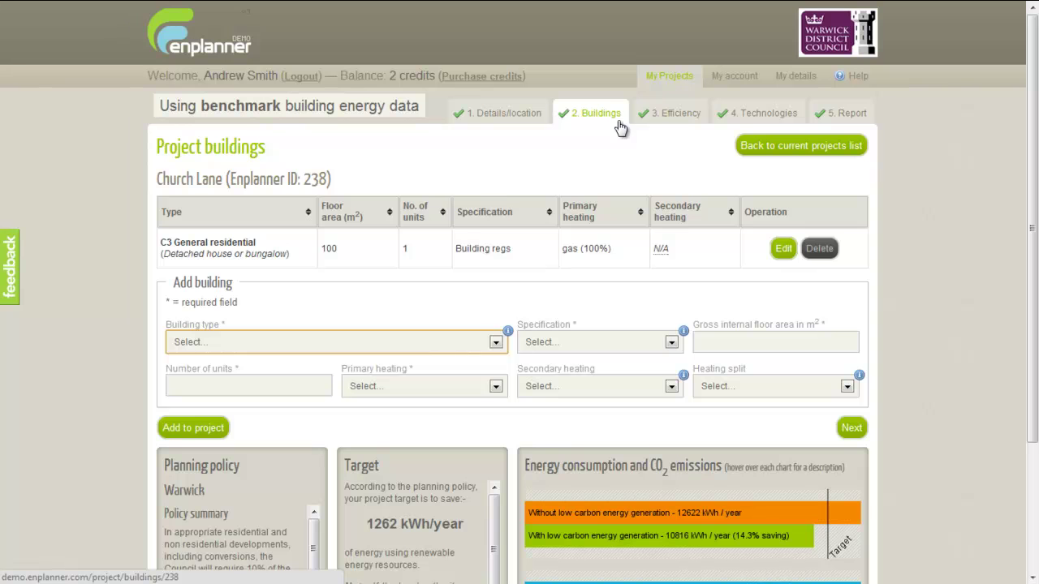
left_click(691, 130)
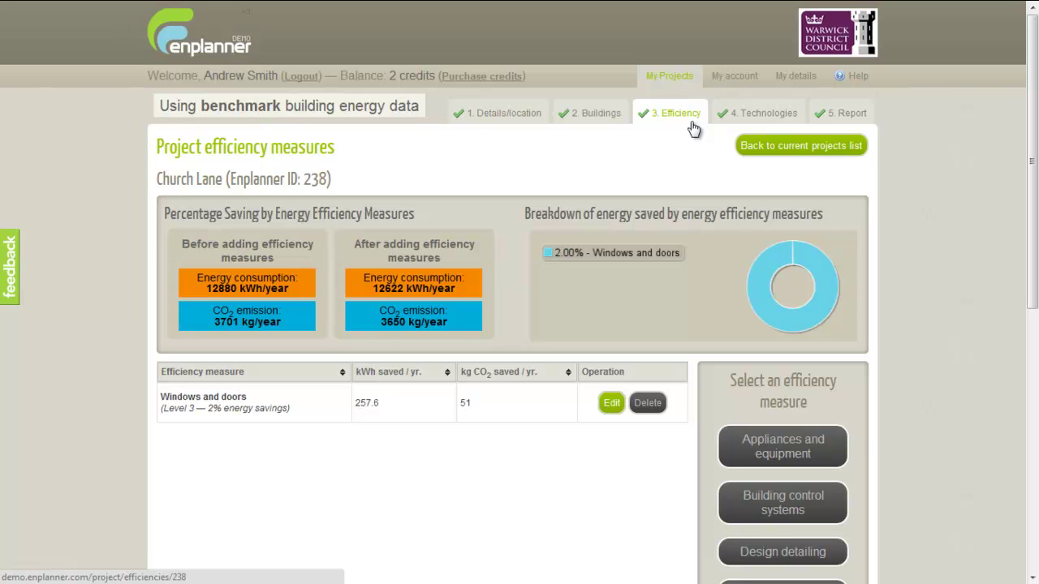
left_click(732, 127)
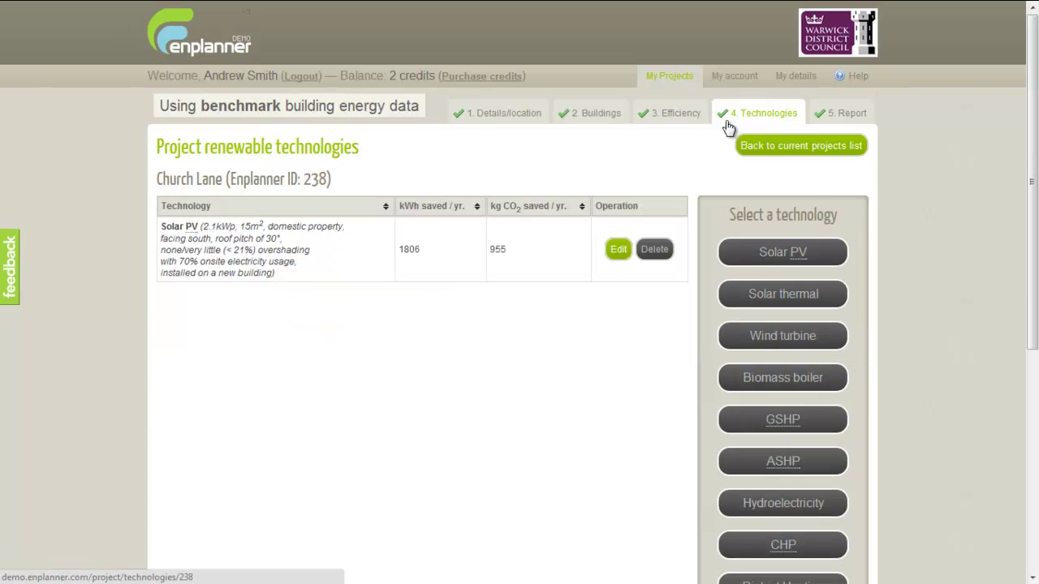
left_click(619, 250)
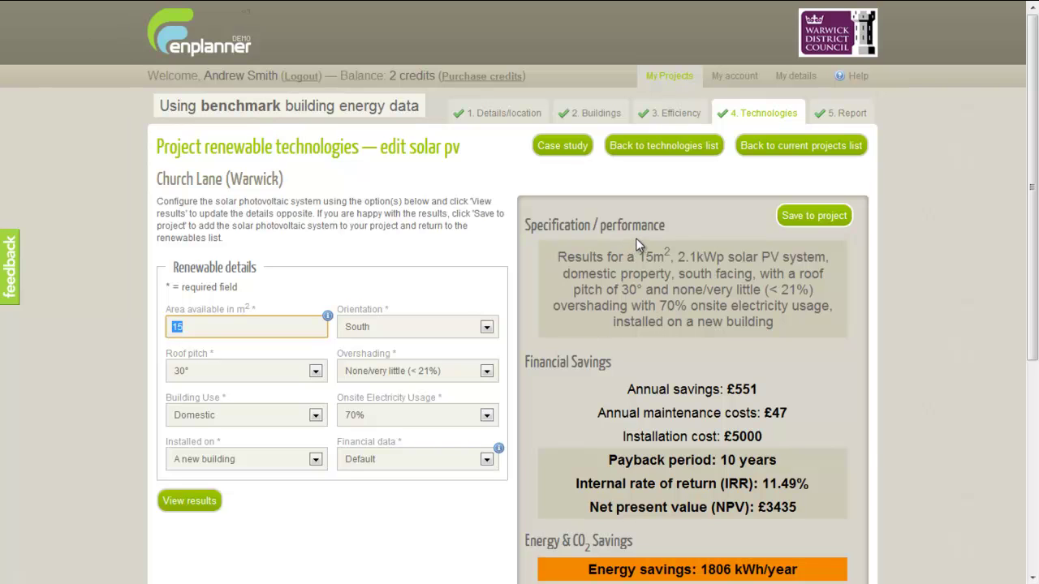
- Check the solar PV help, review the 14.3% saving report, then go to the credits page
left_click(859, 80)
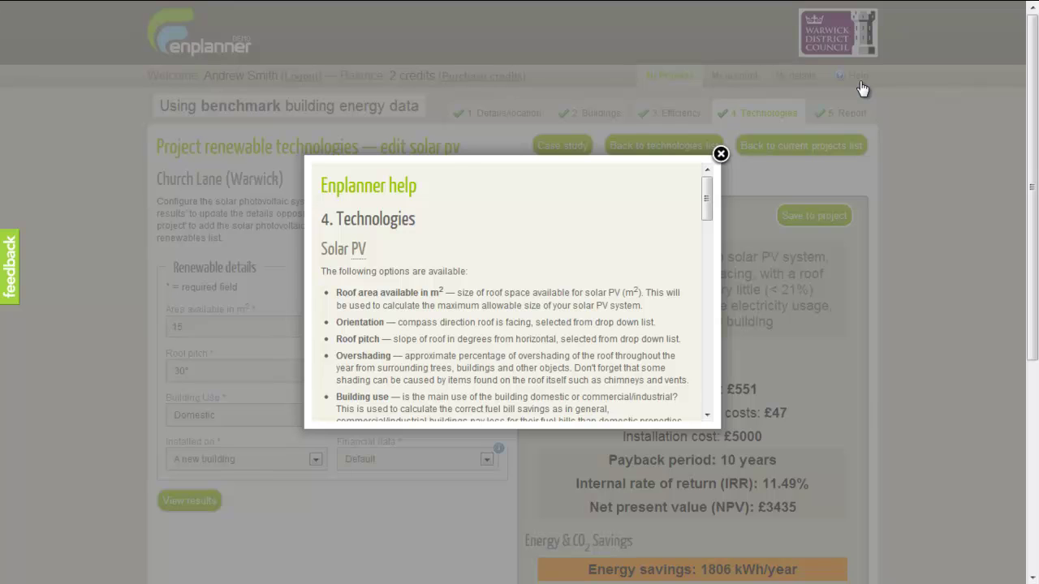
left_click(721, 155)
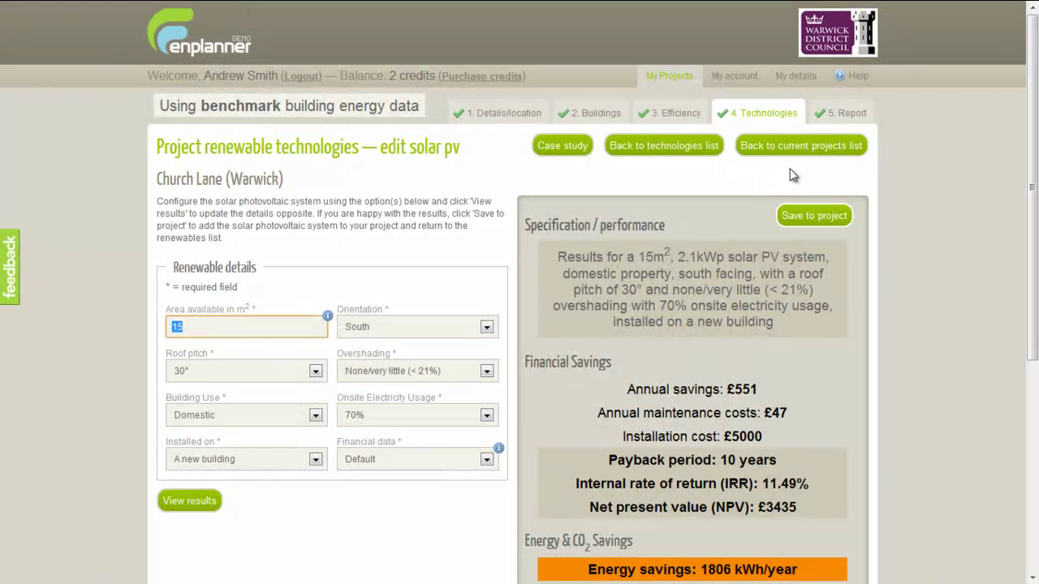
left_click(865, 122)
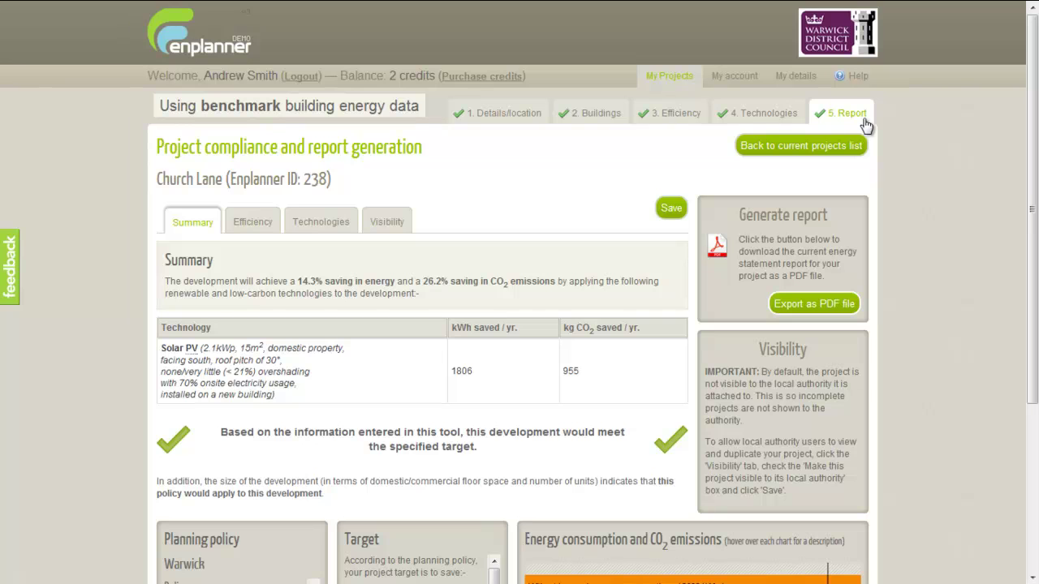
left_click(489, 79)
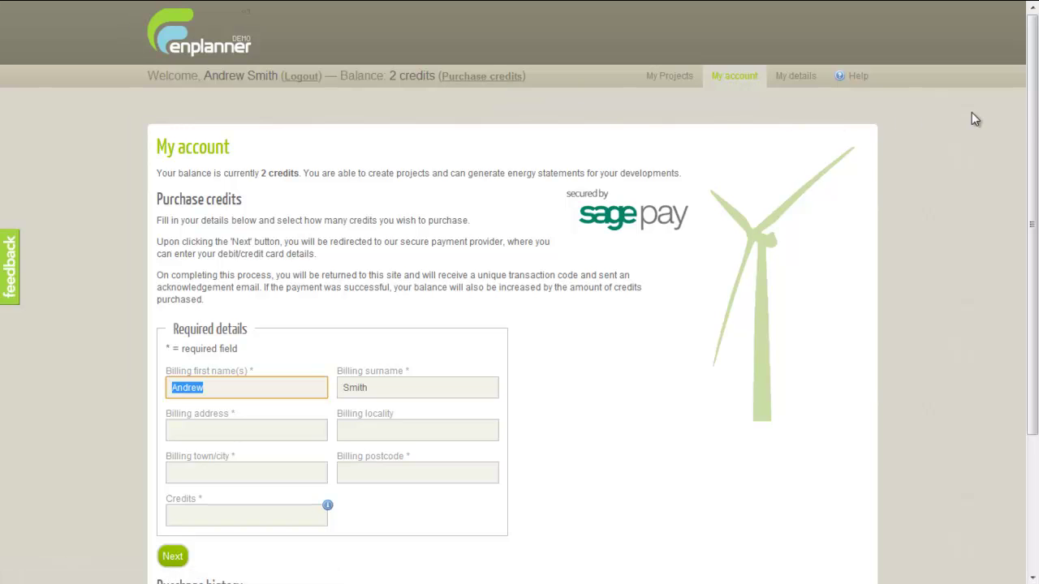
- Return from My account to My Projects, now empty with a 3-credit balance
left_click_drag(1029, 108, 883, 92)
left_click(671, 78)
left_click(670, 78)
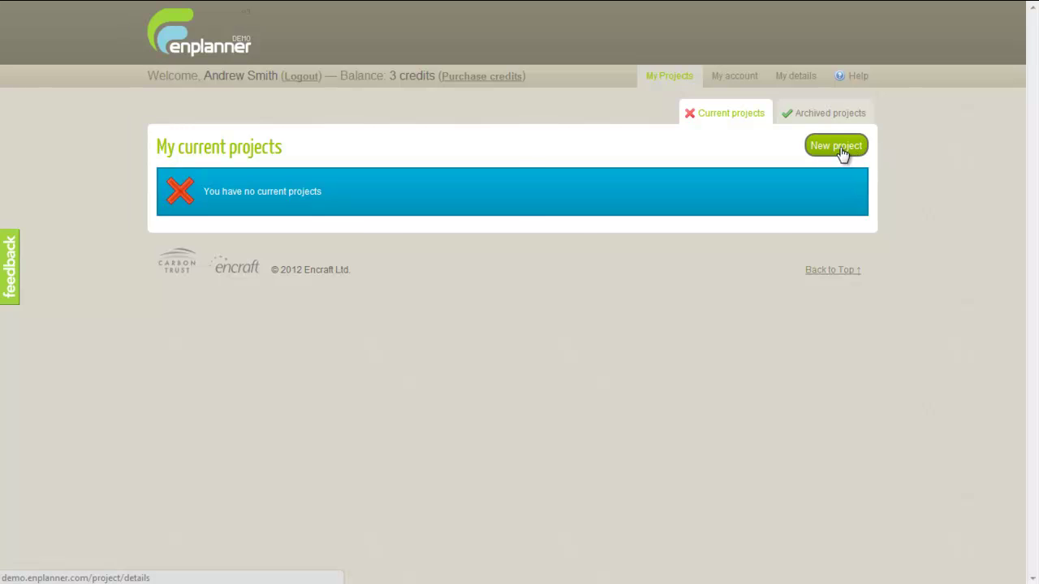
- Start a new project using benchmark energy data
left_click(842, 154)
left_click_drag(1032, 162, 1030, 208)
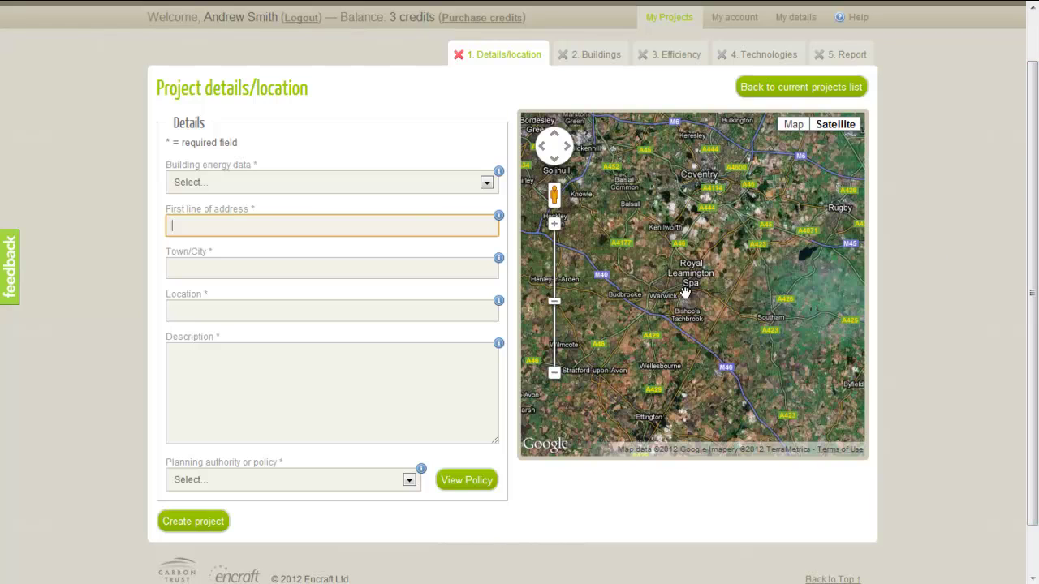
left_click(487, 185)
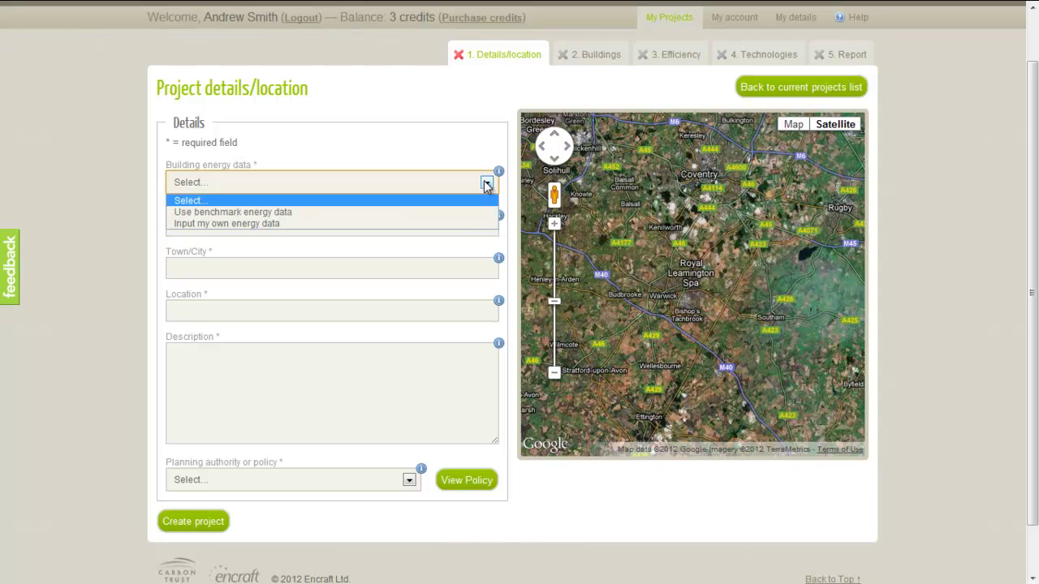
left_click(457, 212)
- Enter address Church Lane, town Leamington Spa and description 'New build detached house'
left_click(370, 226)
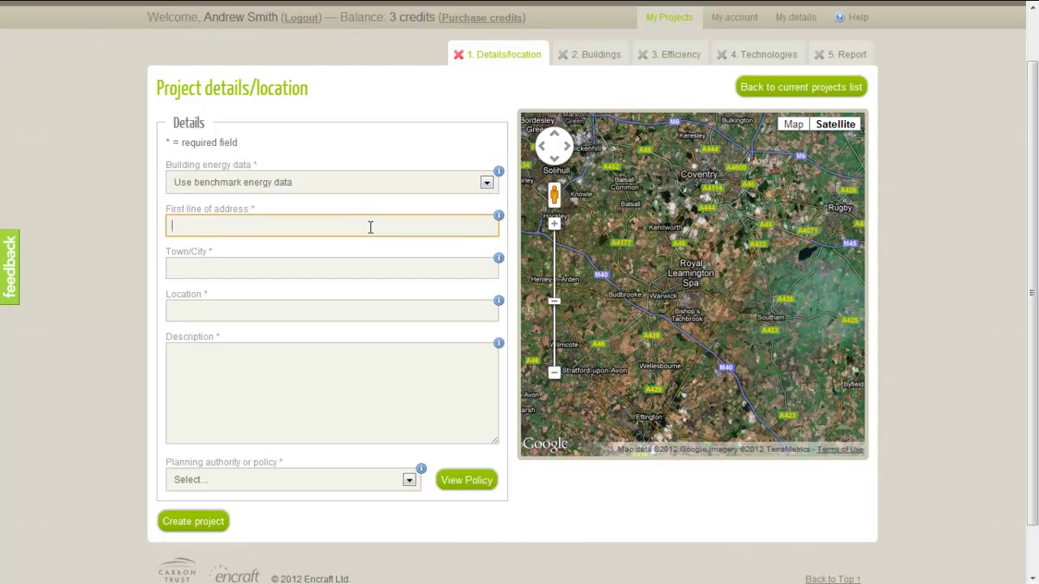
type("Ch")
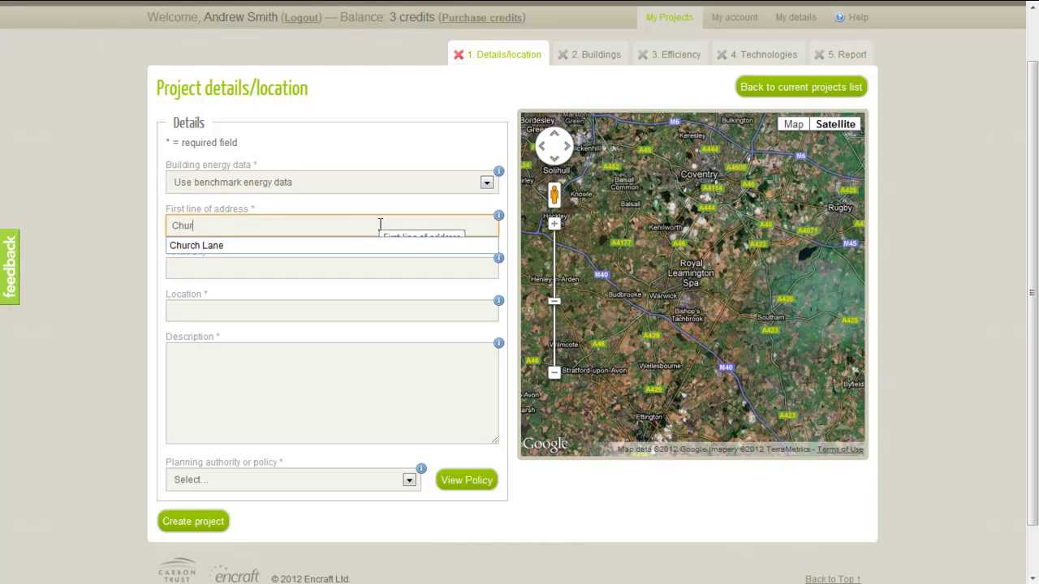
type("ur")
key("Down")
key("Return")
key("Tab")
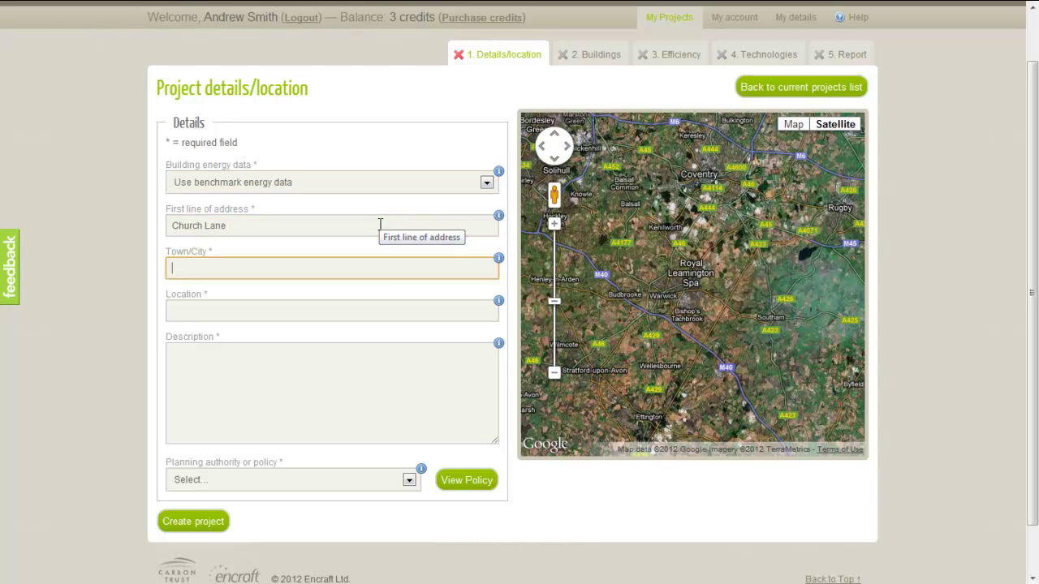
type("L")
key("Down")
key("Return")
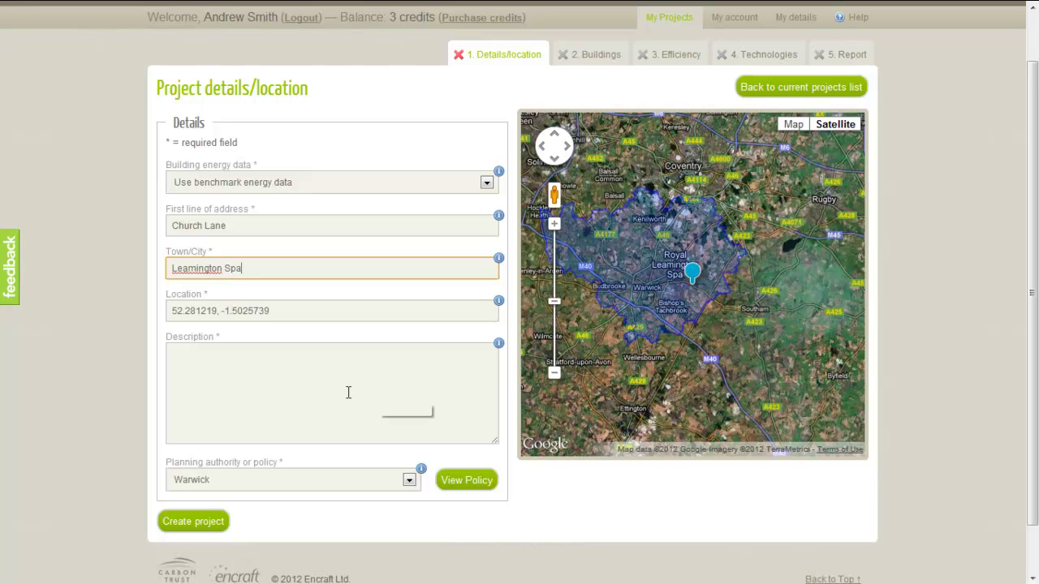
left_click(276, 375)
type("New build detached house")
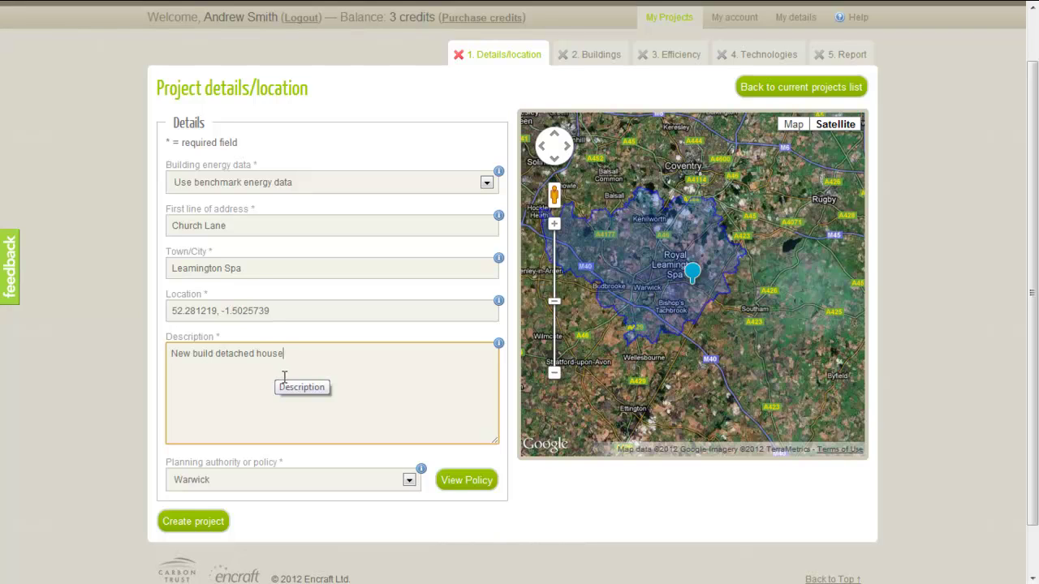
- Review the Warwick policy summary, then create and confirm the Church Lane project
left_click(490, 491)
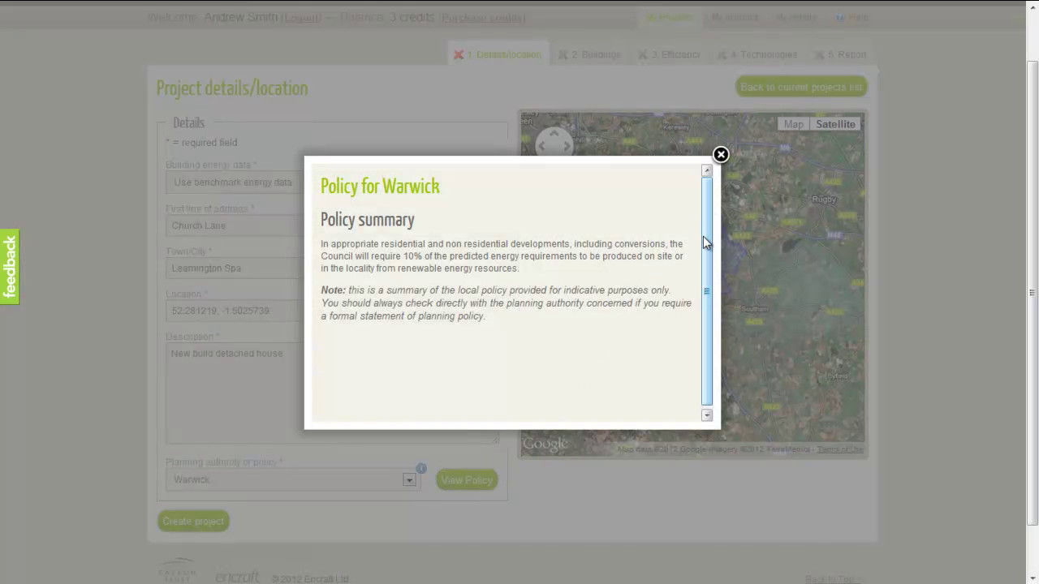
left_click(721, 155)
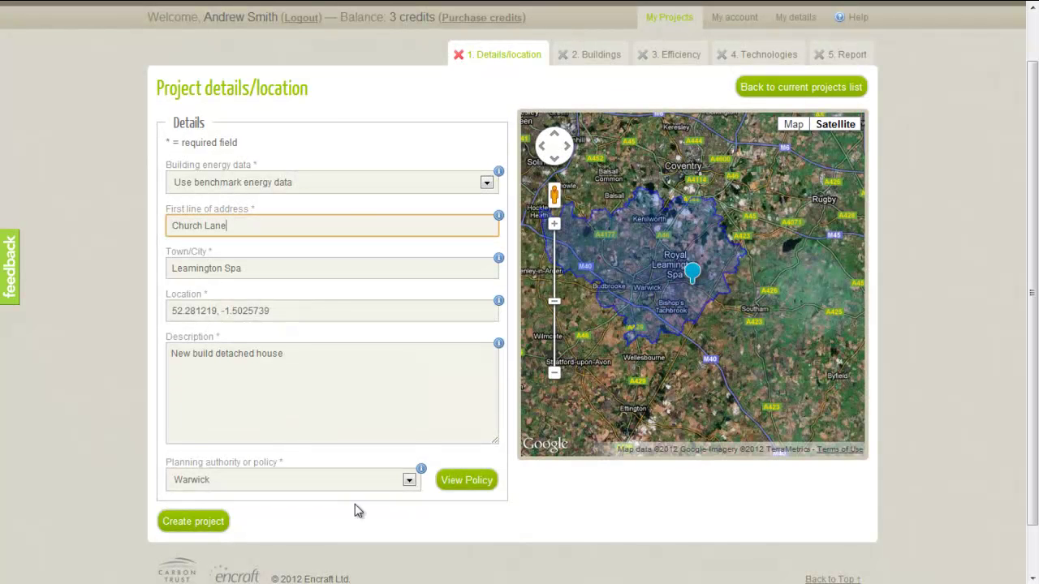
left_click(213, 526)
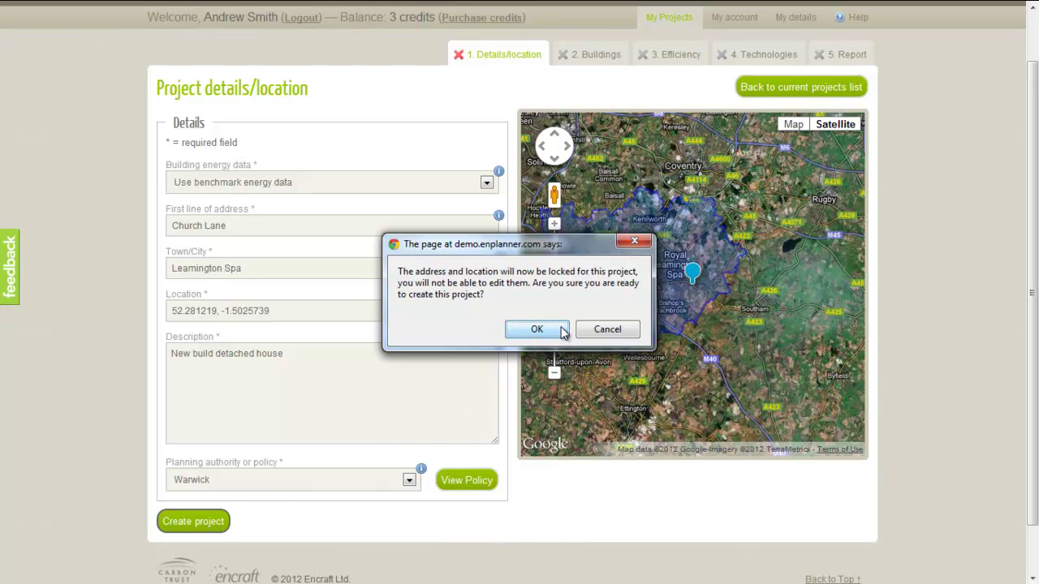
left_click(562, 330)
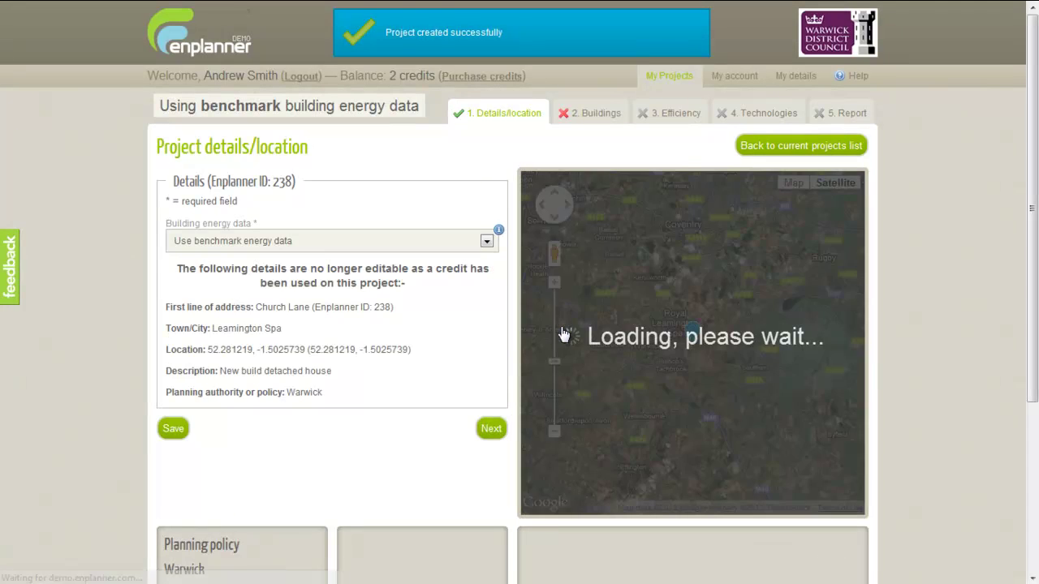
- On the Buildings step, choose a Detached house or bungalow with Building regs specification
left_click(609, 116)
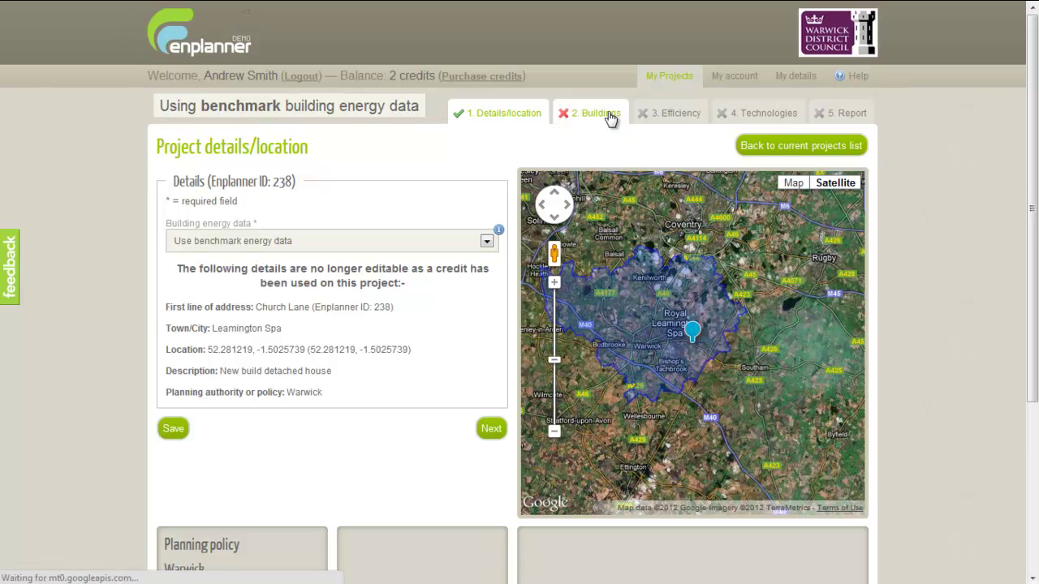
scroll(924, 203, "down", 1)
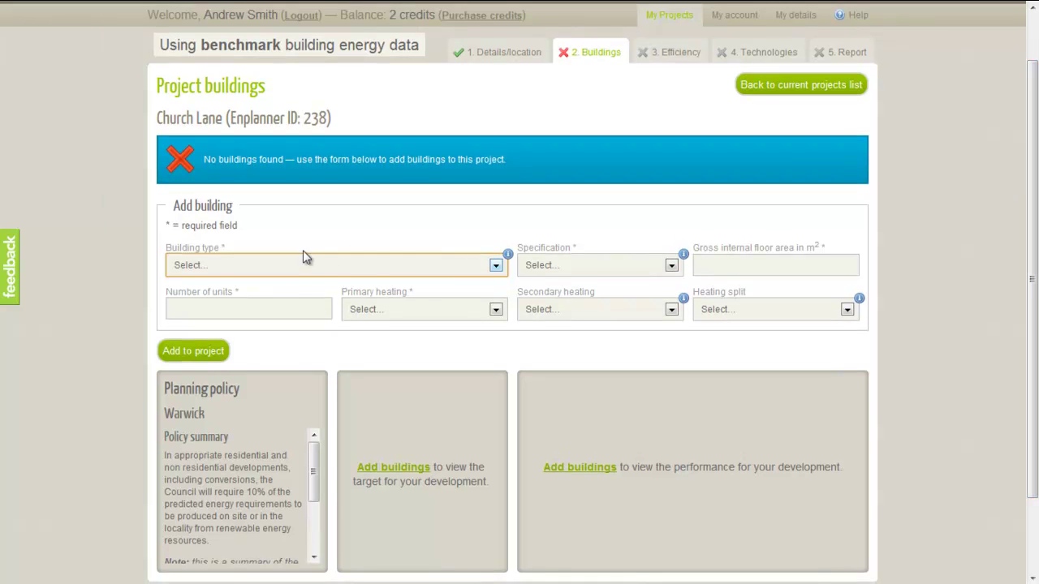
left_click(325, 267)
scroll(501, 324, "down", 6)
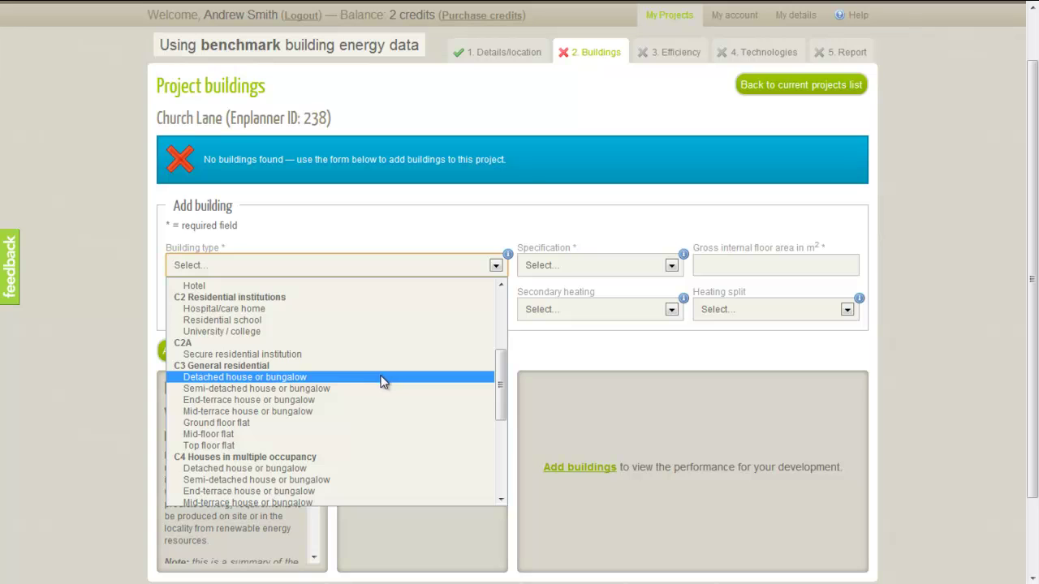
left_click(383, 379)
left_click(627, 262)
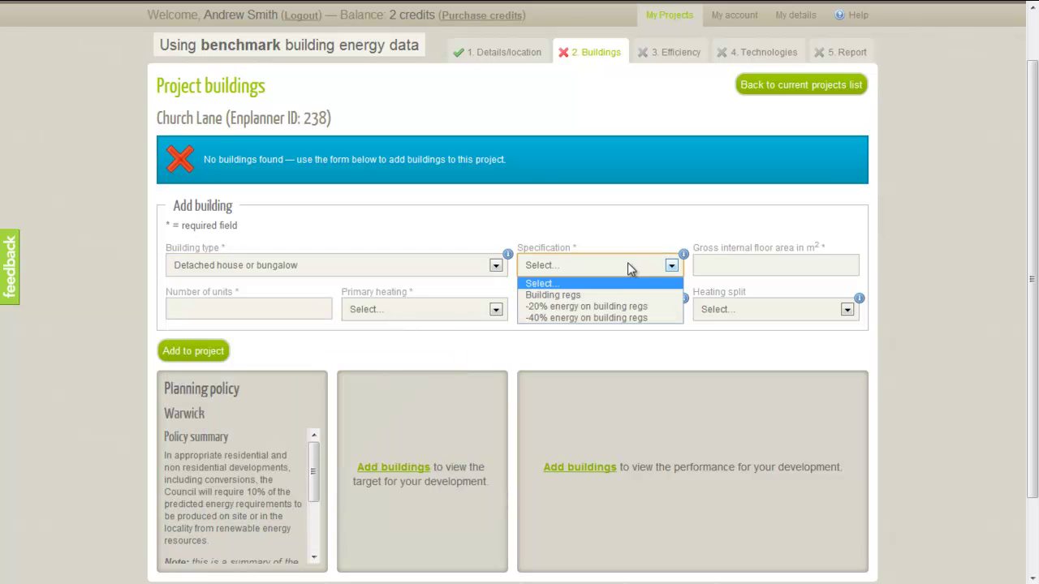
left_click(614, 297)
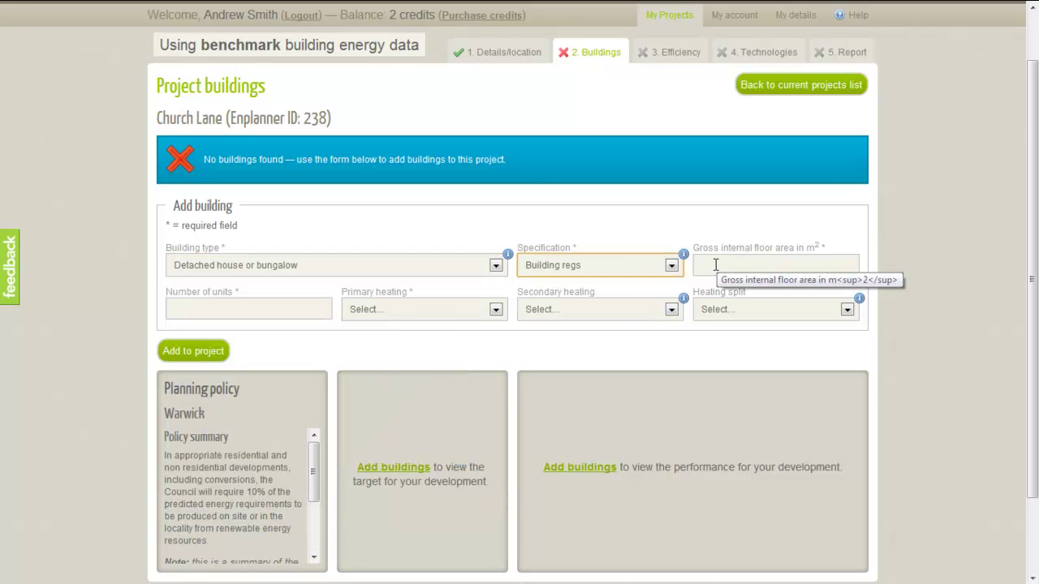
- Enter 100 m² floor area, 1 unit and gas heating, and add the building
left_click(715, 265)
type("100")
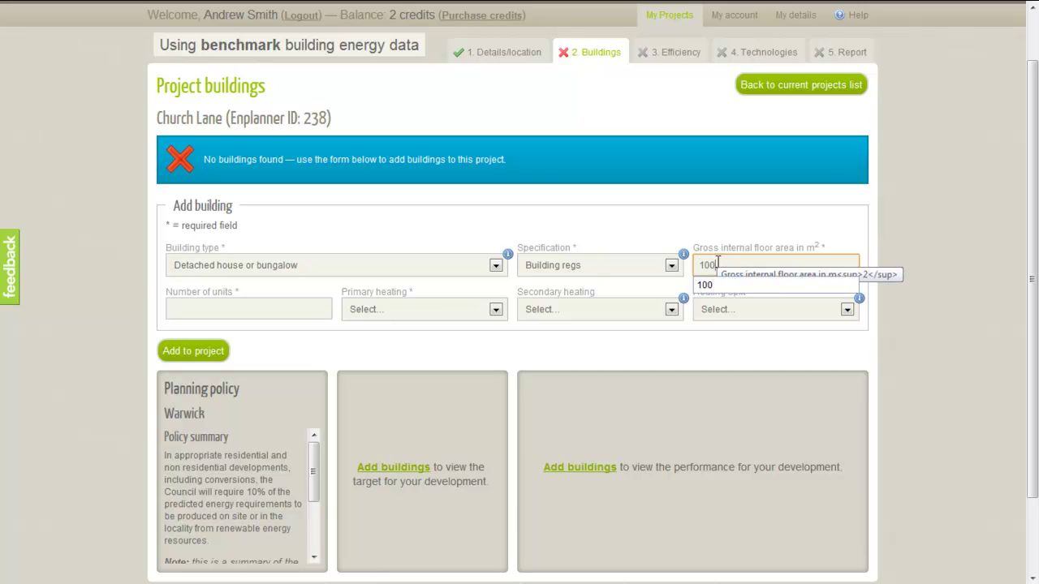
left_click(702, 285)
left_click(235, 309)
type("1")
left_click(385, 314)
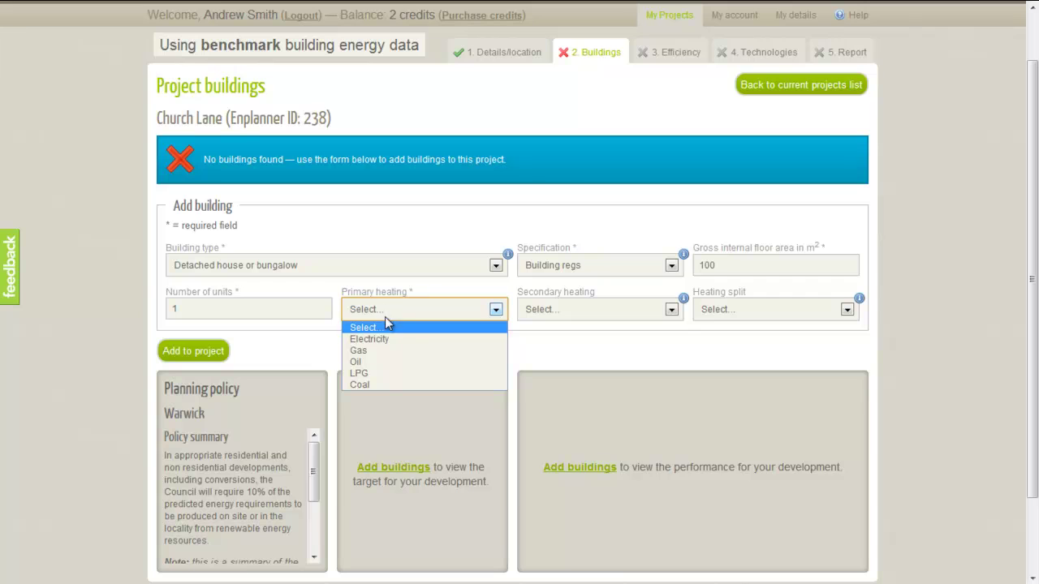
left_click(378, 350)
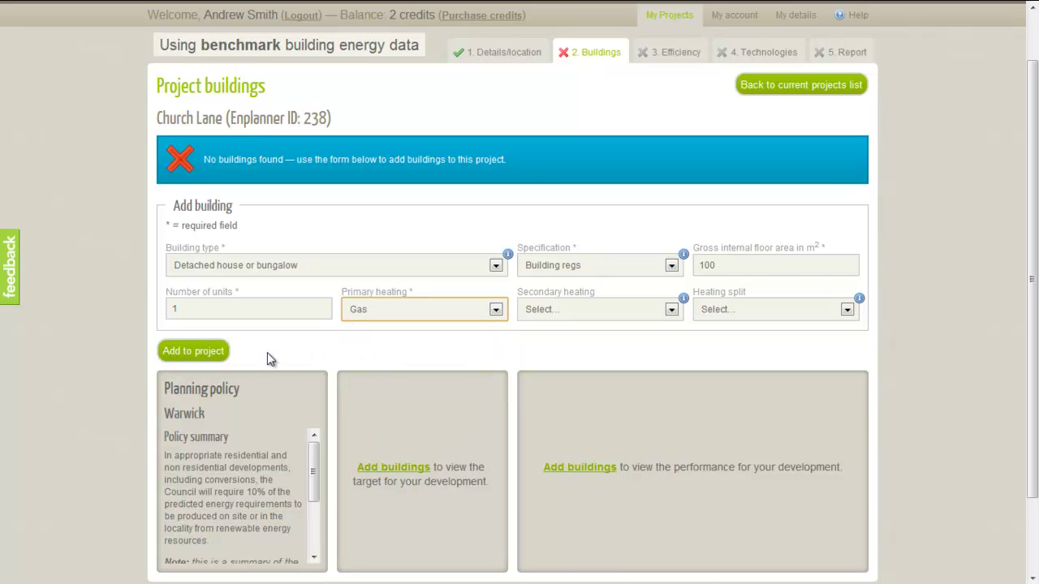
left_click(198, 353)
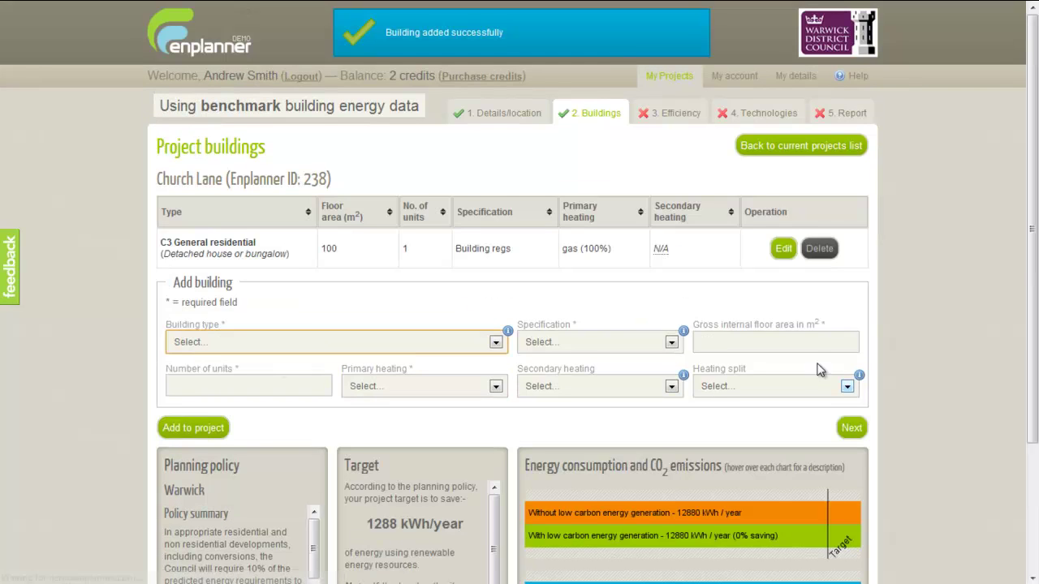
left_click_drag(1032, 224, 1028, 268)
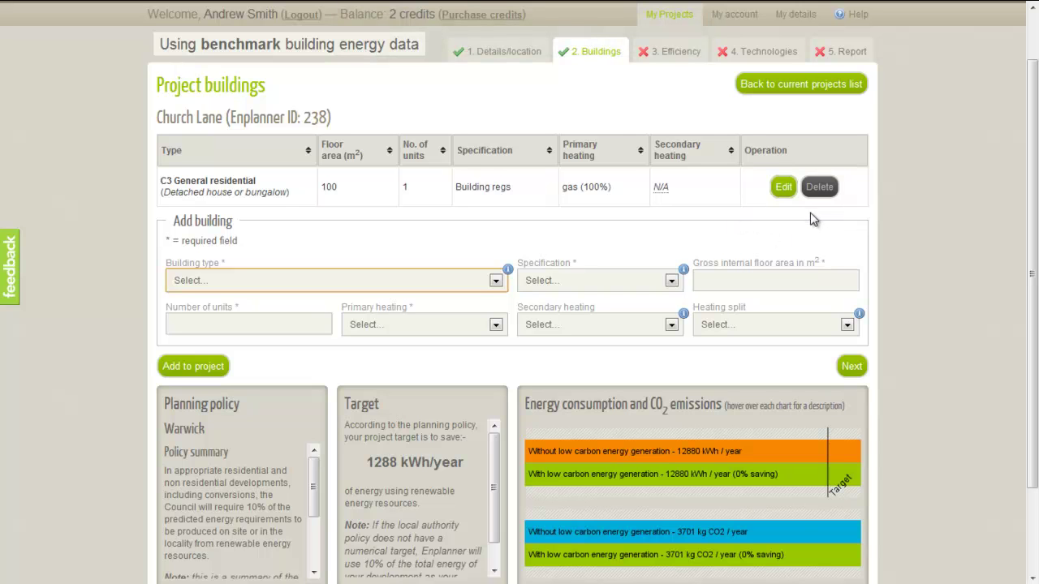
left_click_drag(1029, 243, 1033, 259)
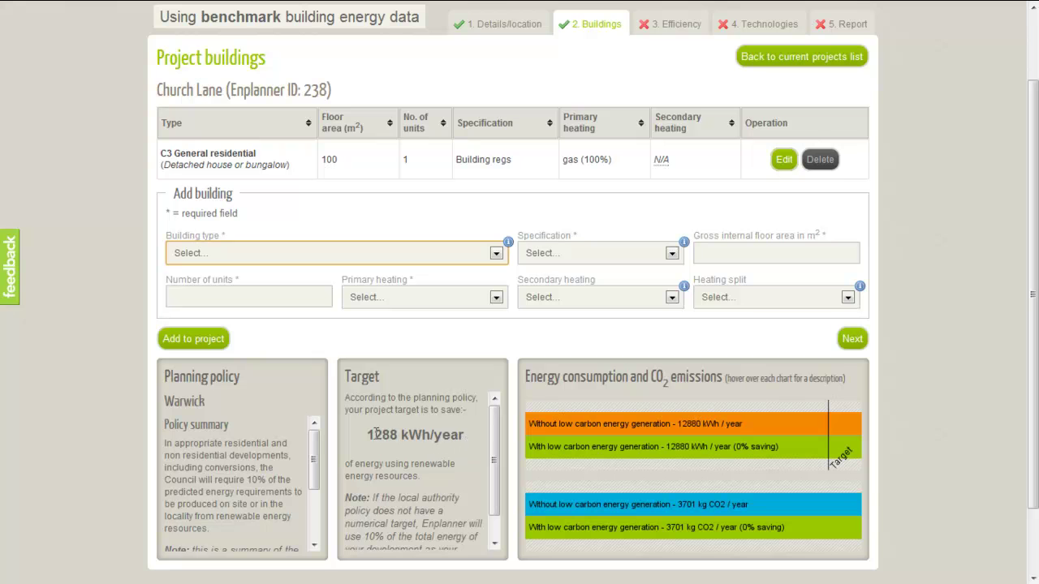
left_click_drag(367, 435, 466, 436)
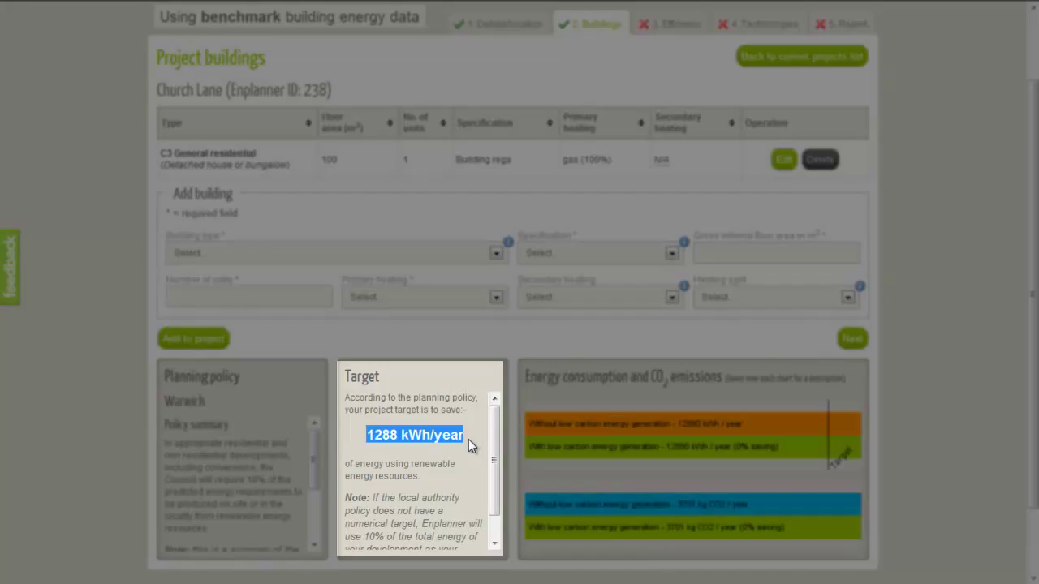
left_click(469, 440)
mouse_move(689, 458)
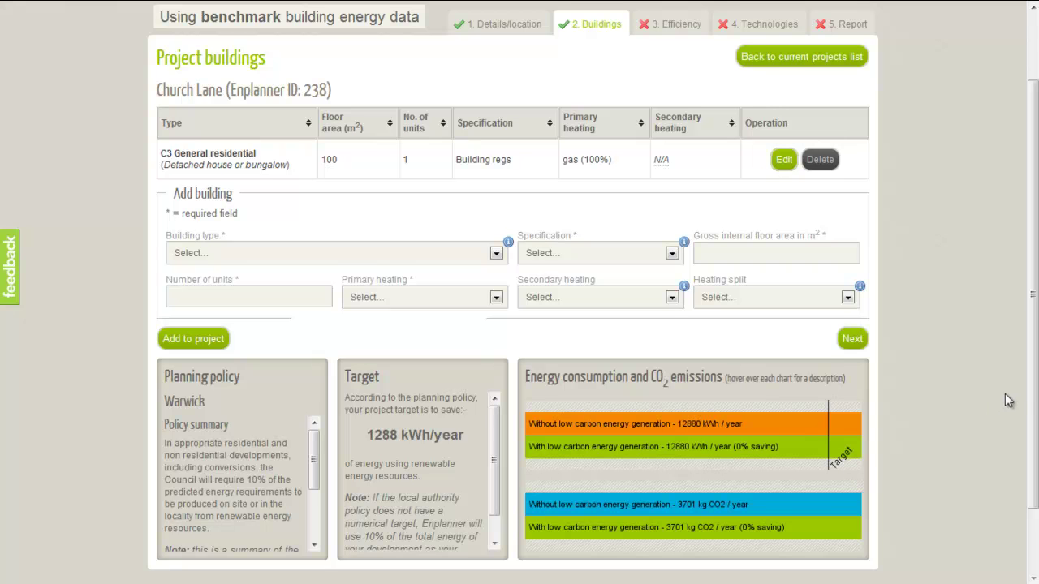
scroll(925, 206, "up", 2)
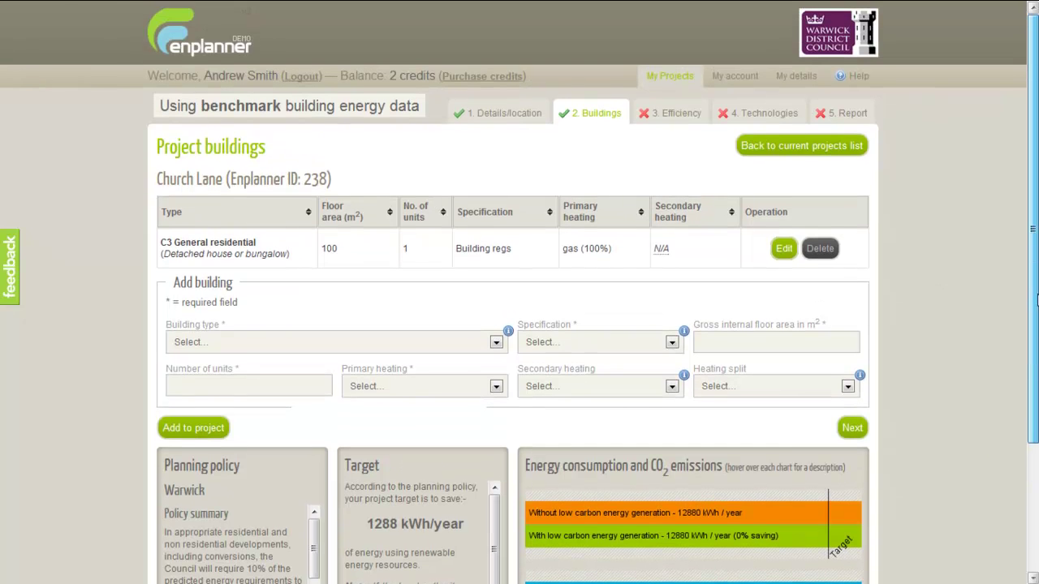
left_click(859, 77)
left_click_drag(708, 195, 711, 200)
left_click_drag(711, 210, 710, 273)
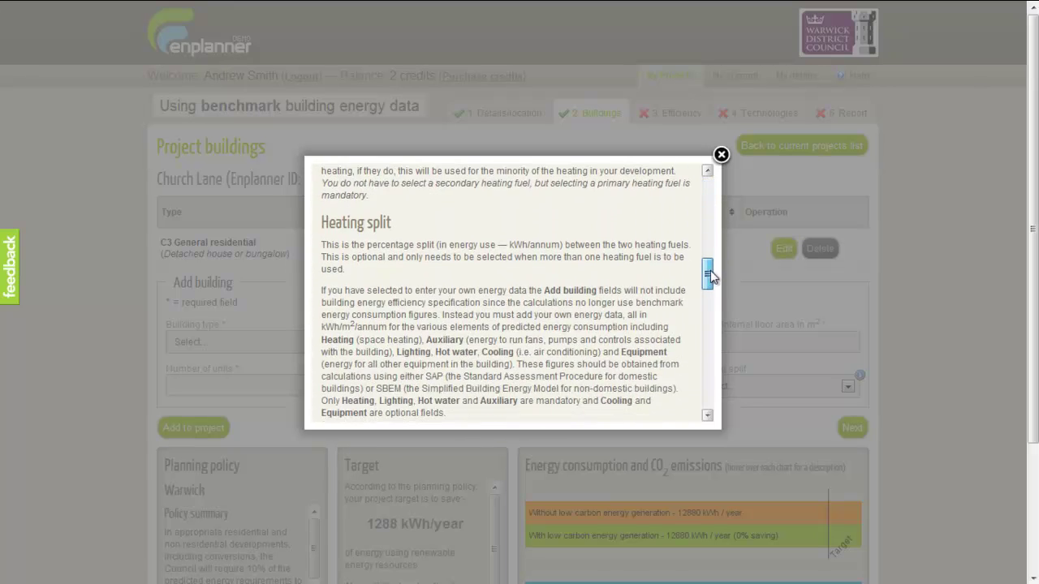
left_click(721, 154)
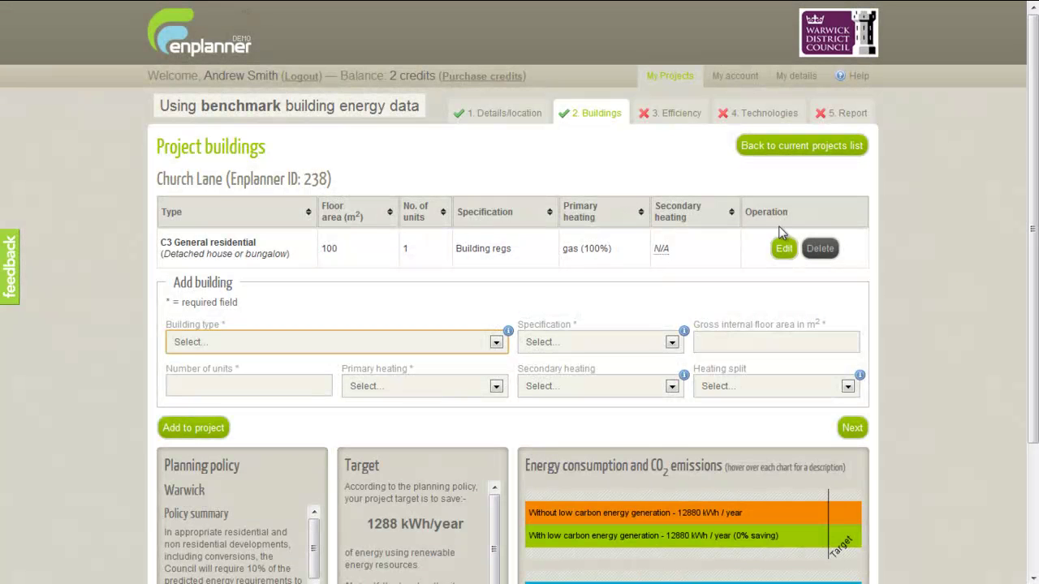
mouse_move(1035, 246)
left_mouse_down()
mouse_move(1034, 291)
mouse_move(1034, 229)
left_mouse_up()
left_click(690, 147)
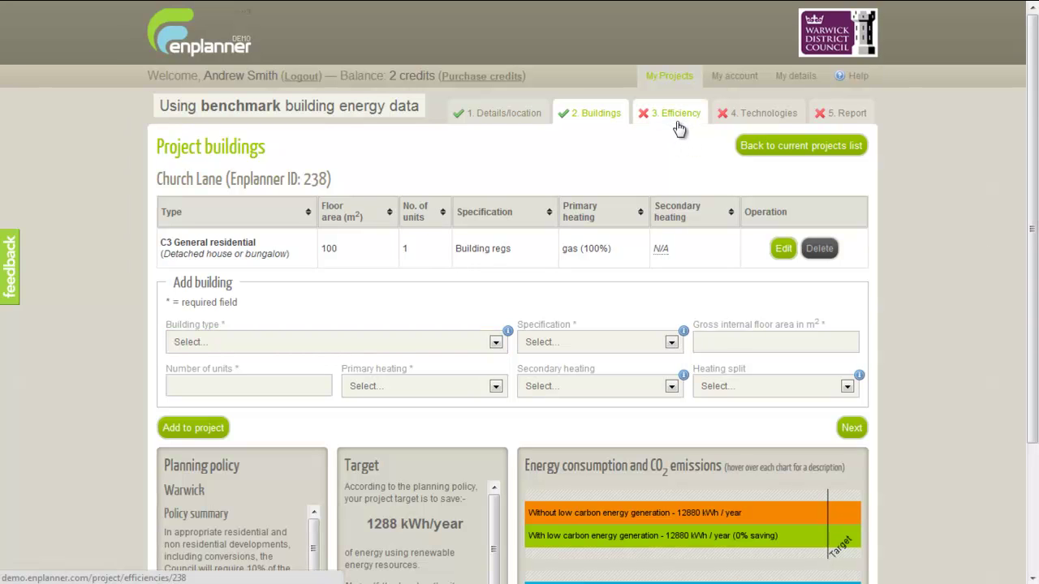
- Open Church Lane's efficiency measures step and scroll to the measure list
left_click(677, 114)
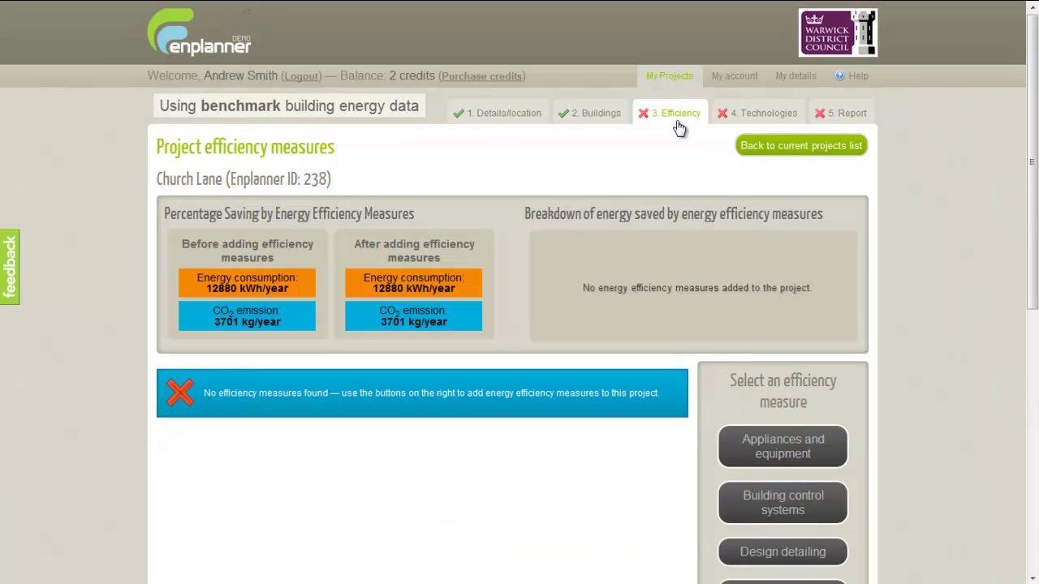
left_click_drag(1033, 120, 1037, 216)
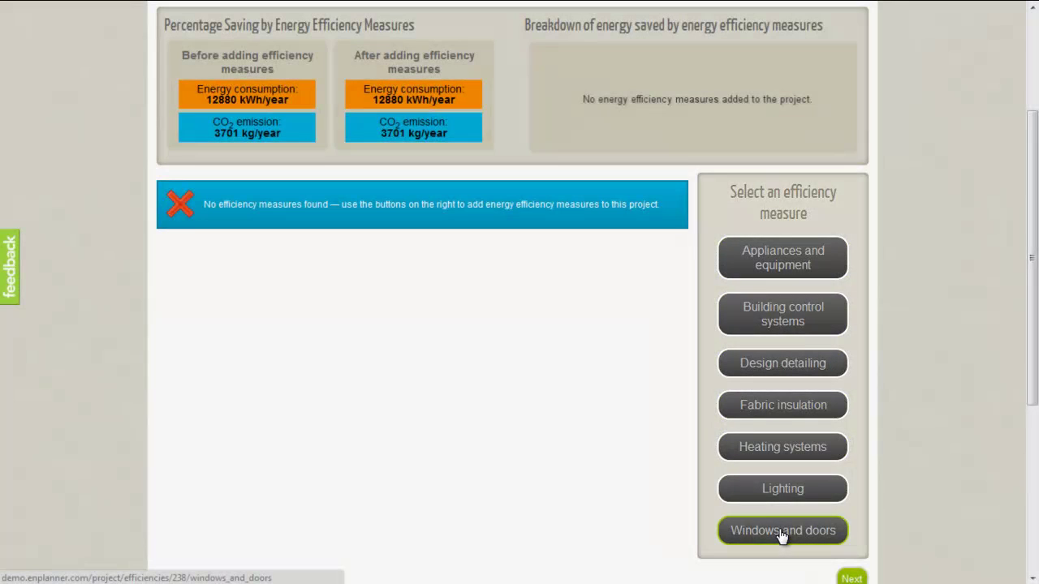
- Apply Windows and doors at Level 3 - 2% savings with gas heating and view results
left_click(782, 532)
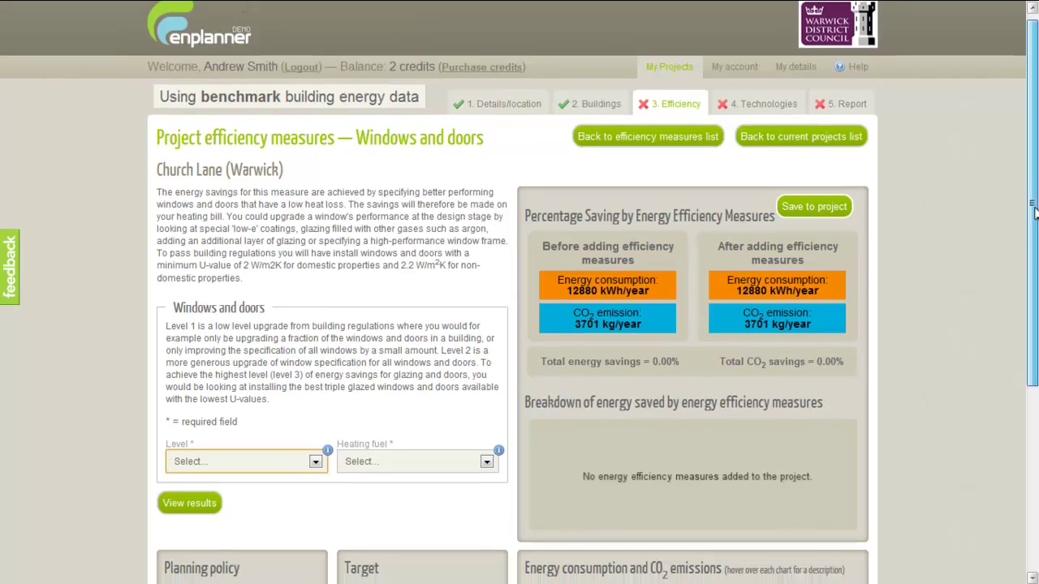
left_click_drag(1034, 213, 1035, 324)
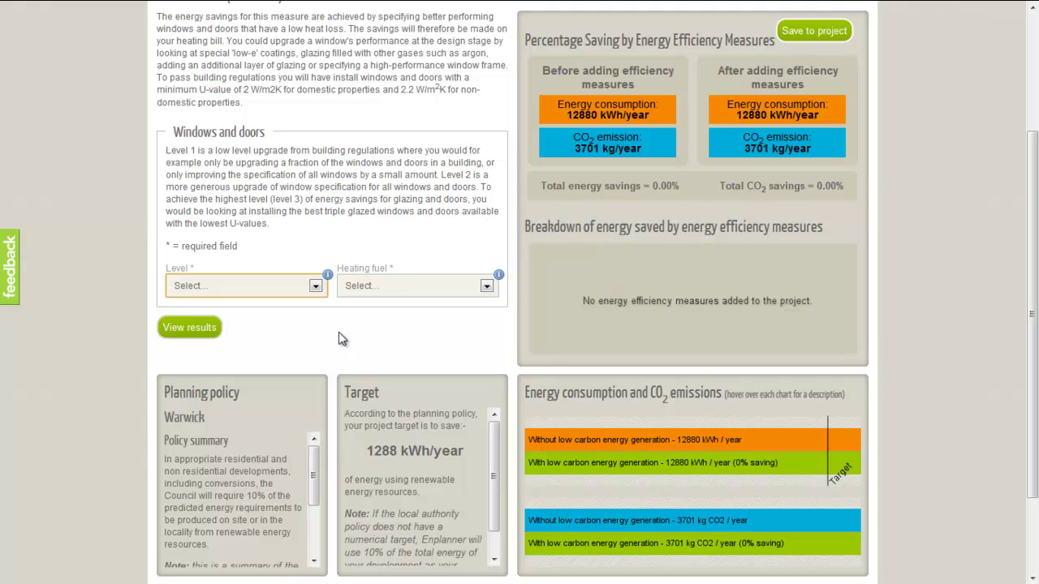
left_click(316, 286)
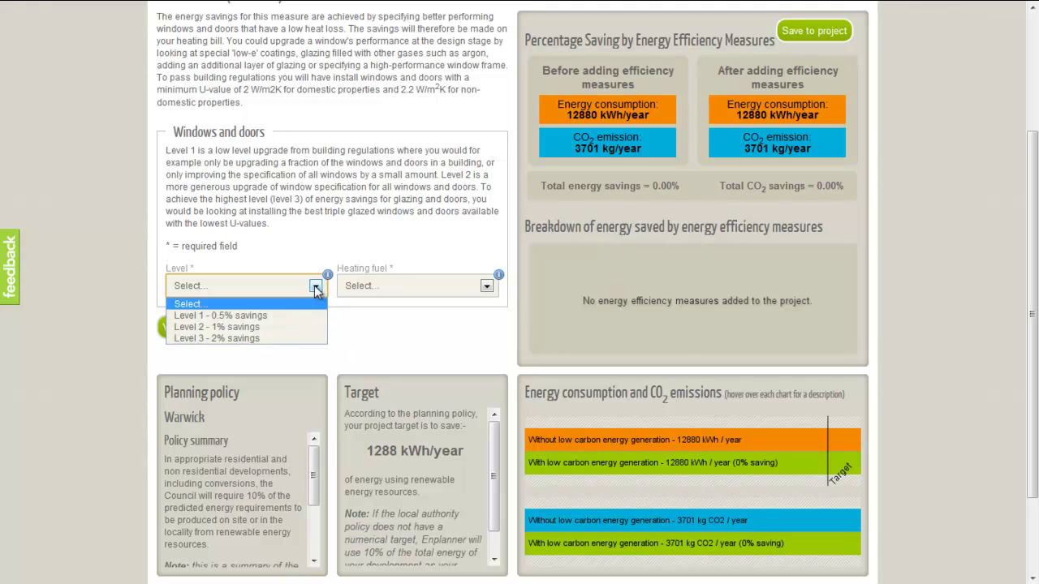
left_click(288, 339)
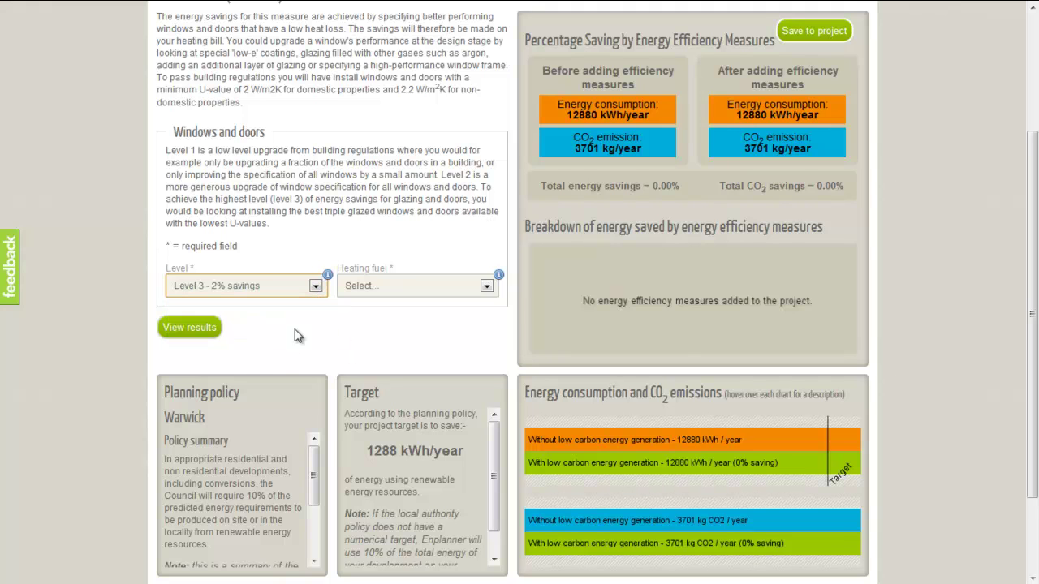
left_click(387, 290)
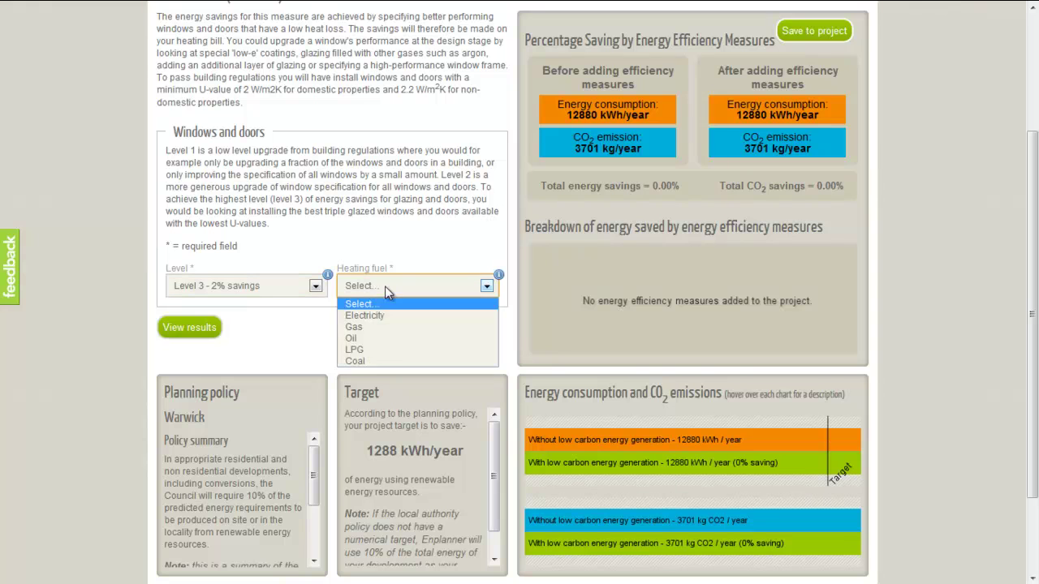
left_click(374, 328)
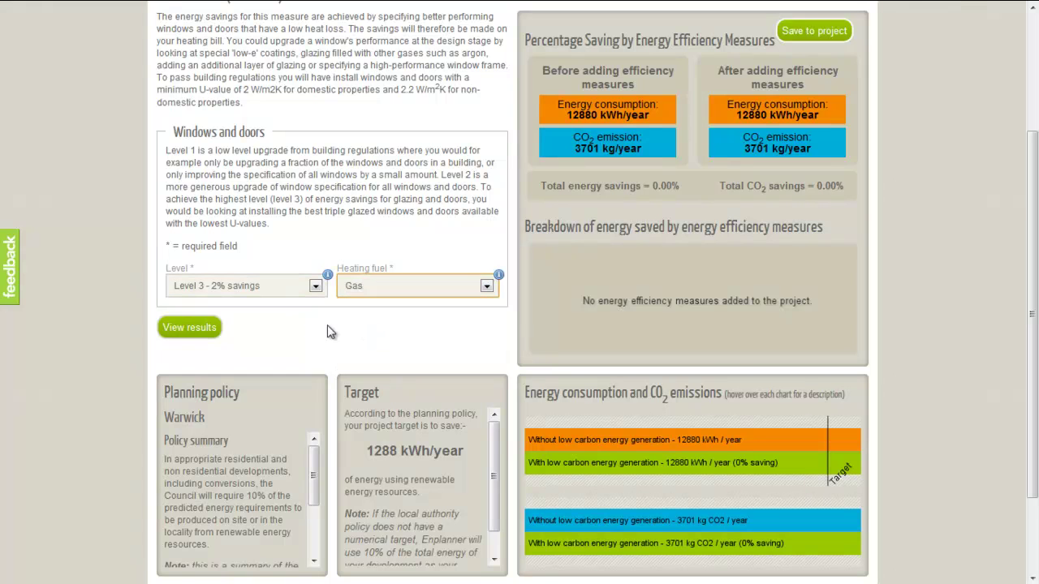
left_click(189, 328)
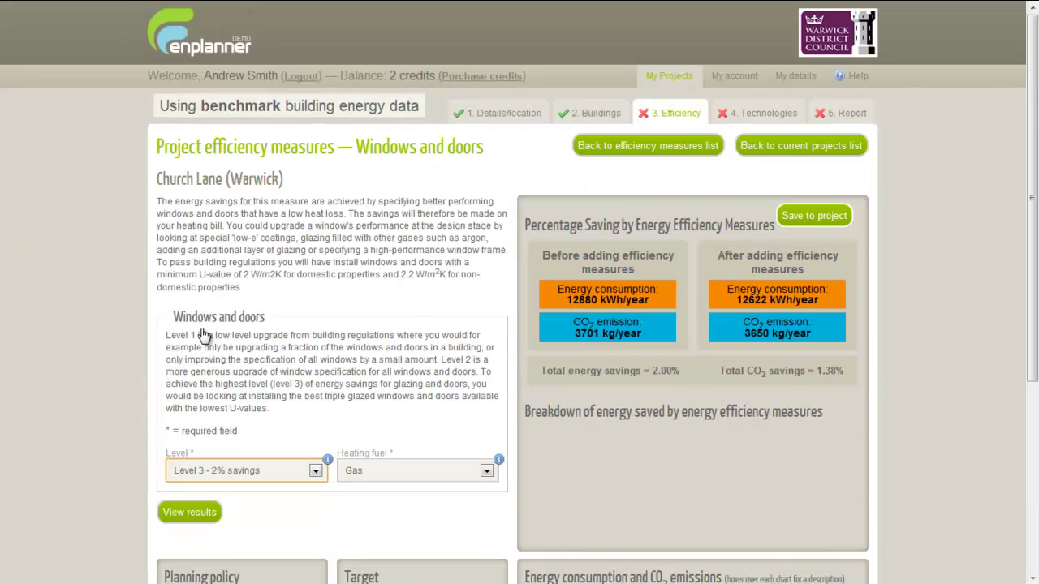
left_click_drag(1034, 120, 1036, 233)
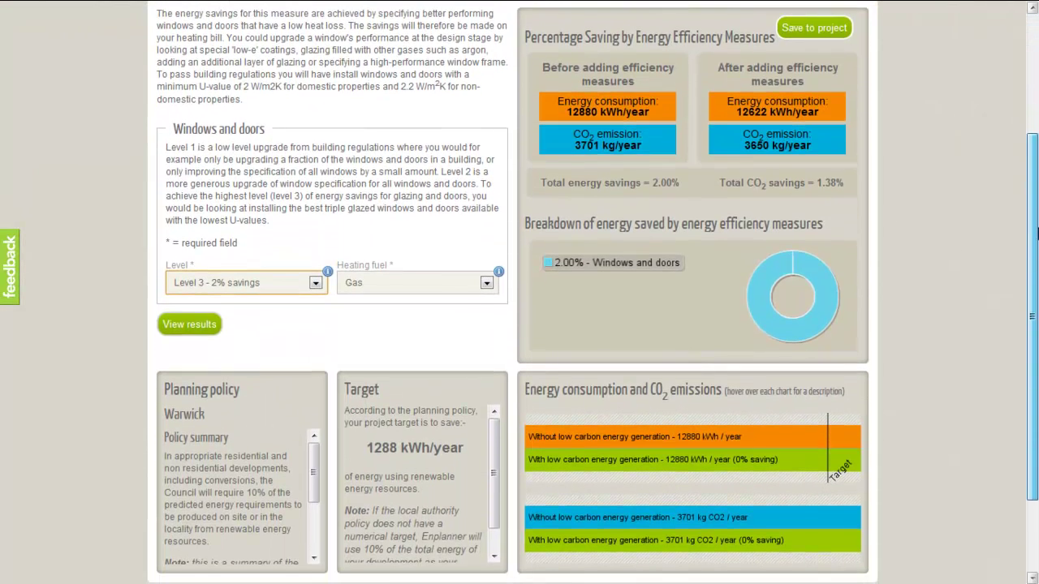
left_click(815, 28)
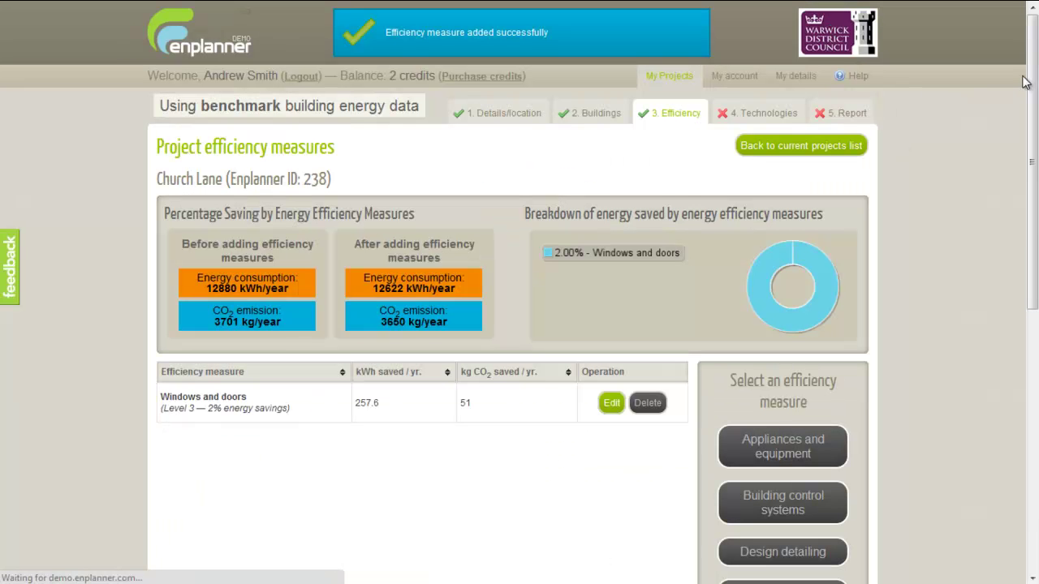
left_click_drag(1035, 63, 1035, 160)
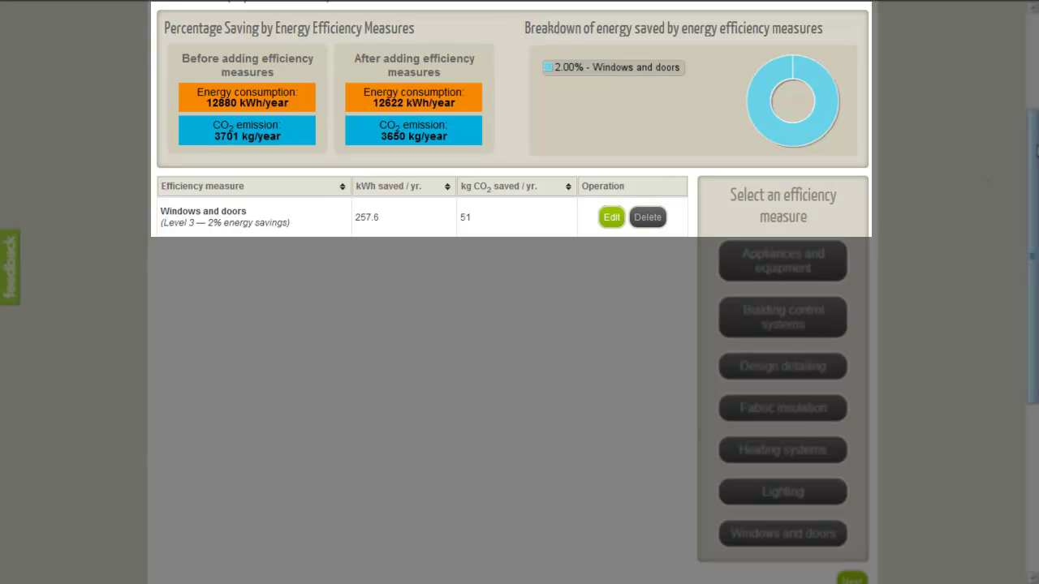
scroll(1035, 168, "down", 1)
scroll(1035, 168, "down", 1)
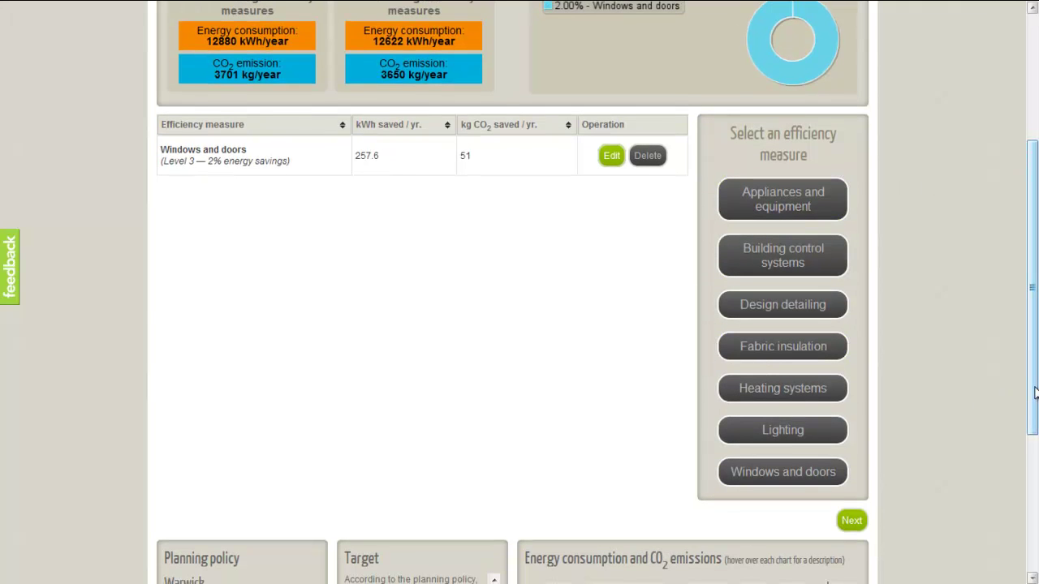
scroll(1034, 372, "up", 3)
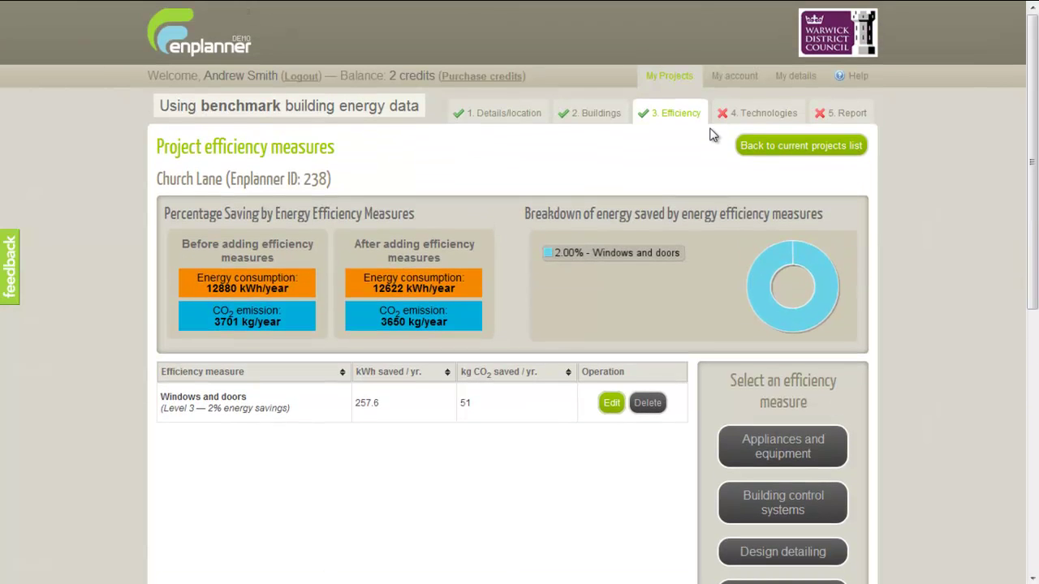
- Open Church Lane's renewable technologies step, which has no technologies yet
left_click(753, 114)
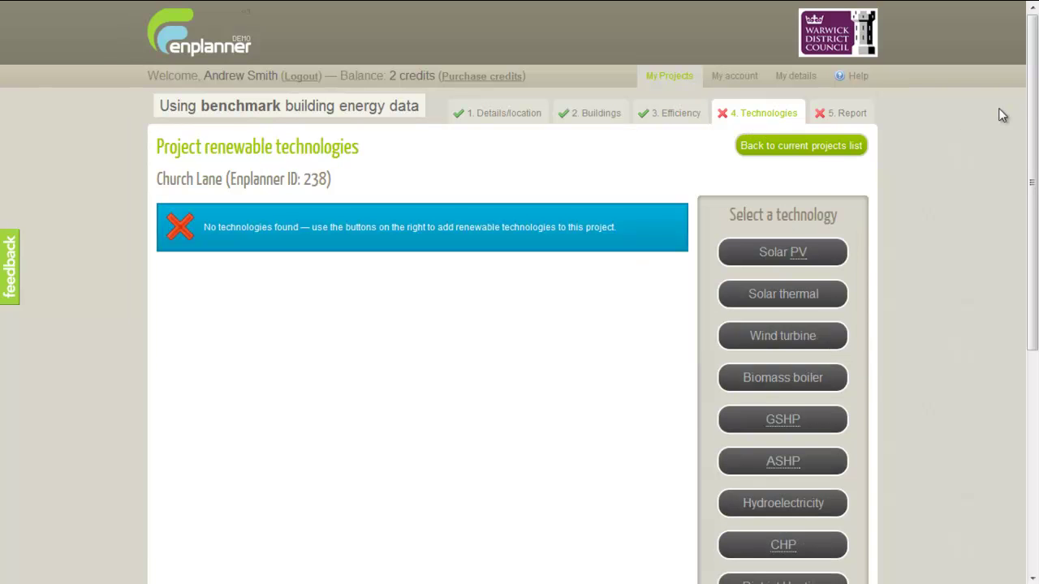
left_click_drag(1033, 106, 1033, 159)
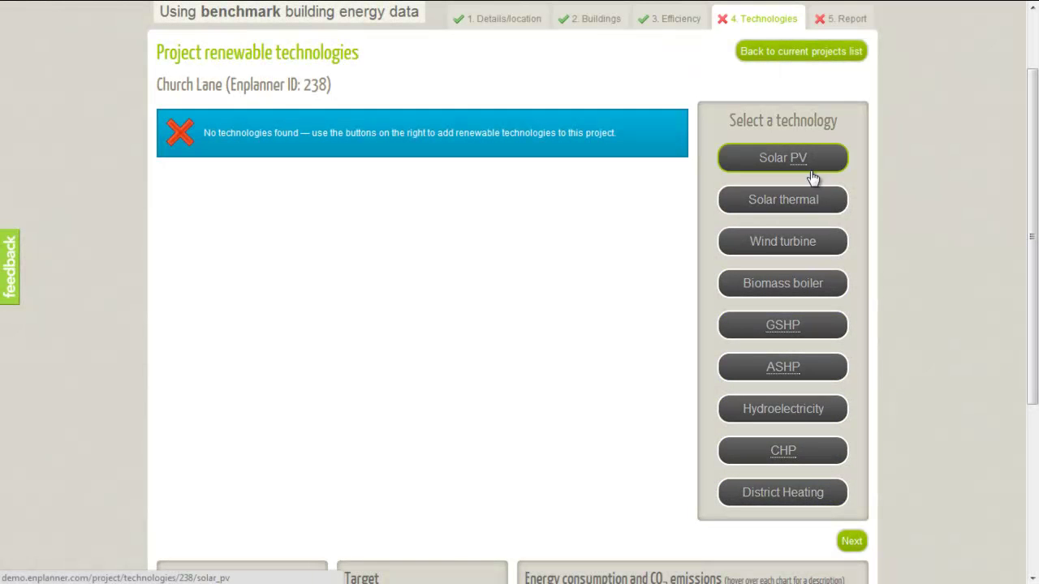
- Start a new Solar PV system and enter an area of 15 m²
left_click(818, 162)
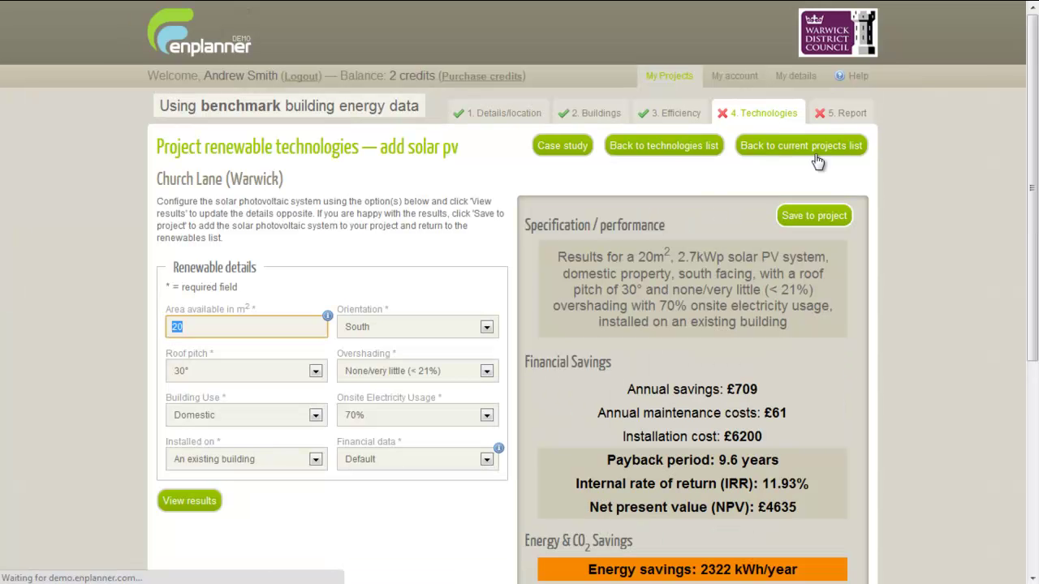
left_click_drag(1033, 111, 1024, 156)
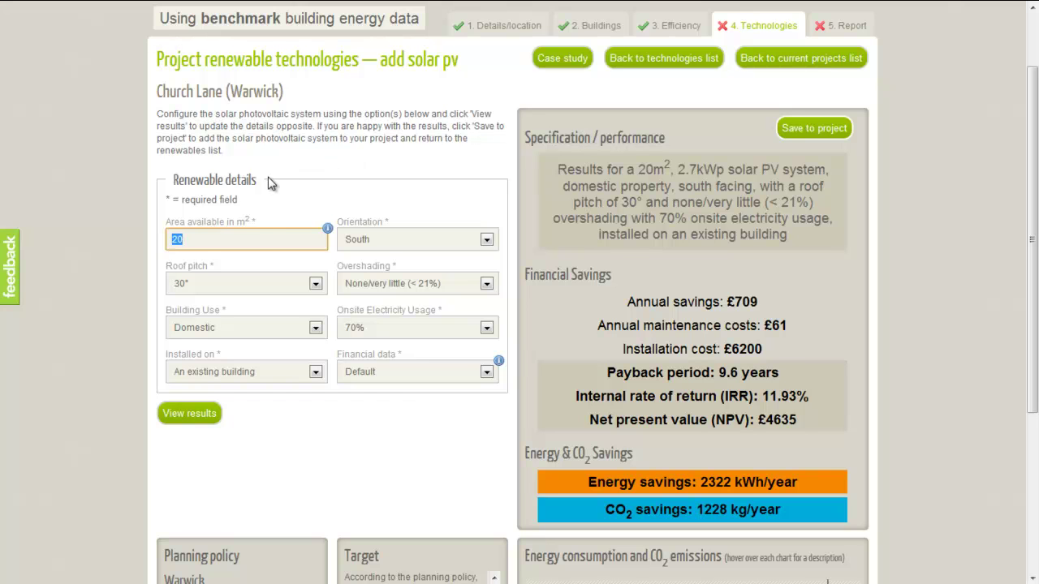
type("15")
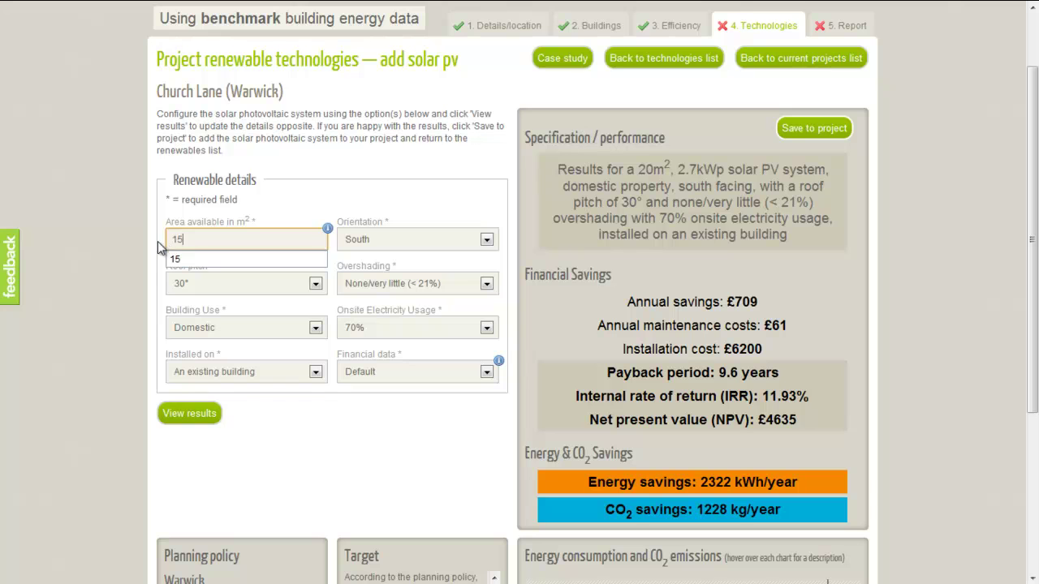
key("Tab")
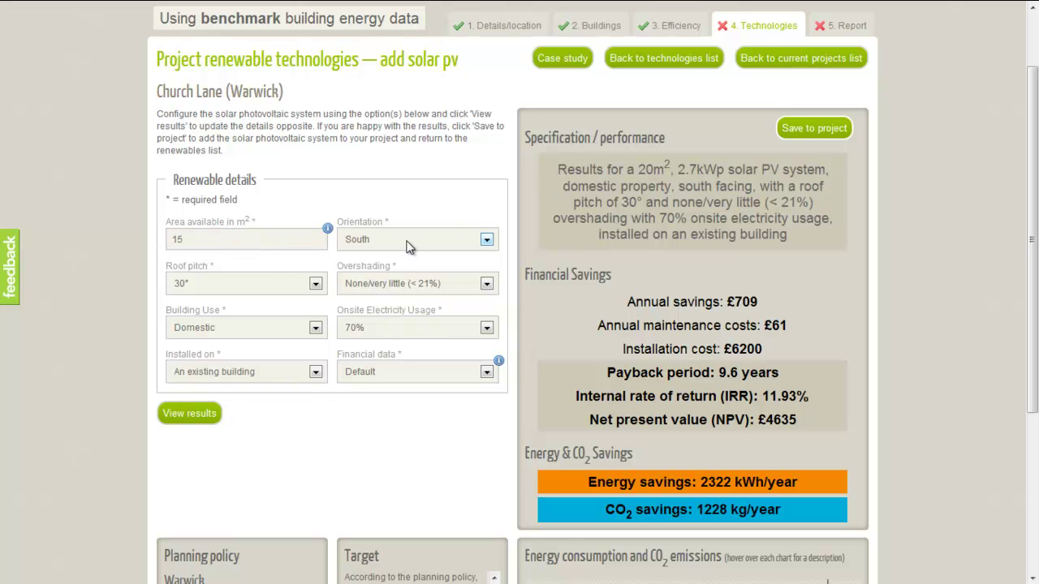
- Keep South orientation and 30° roof pitch, set installation to a new building, and recalculate
left_click(486, 240)
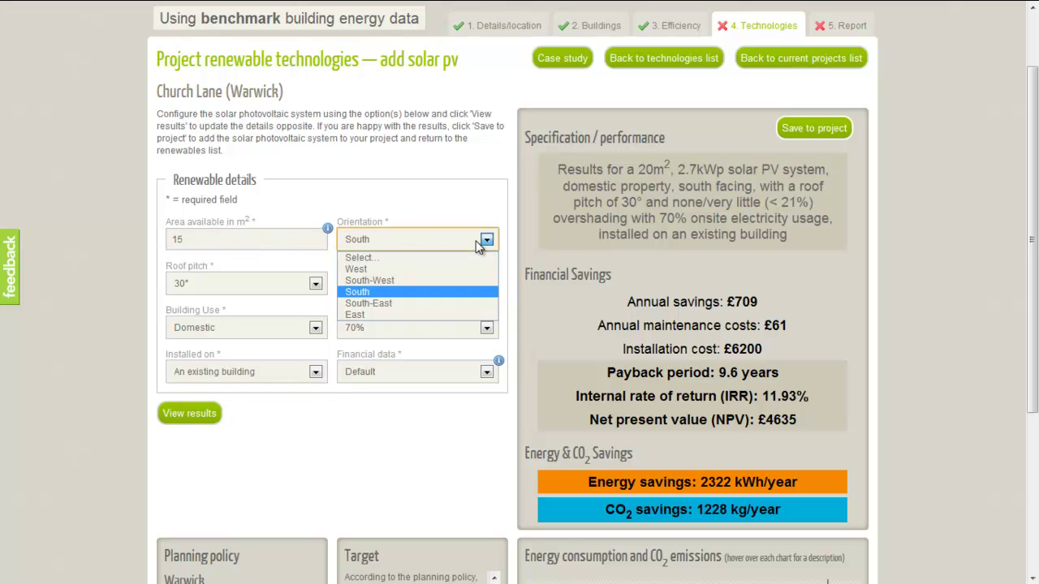
left_click(424, 294)
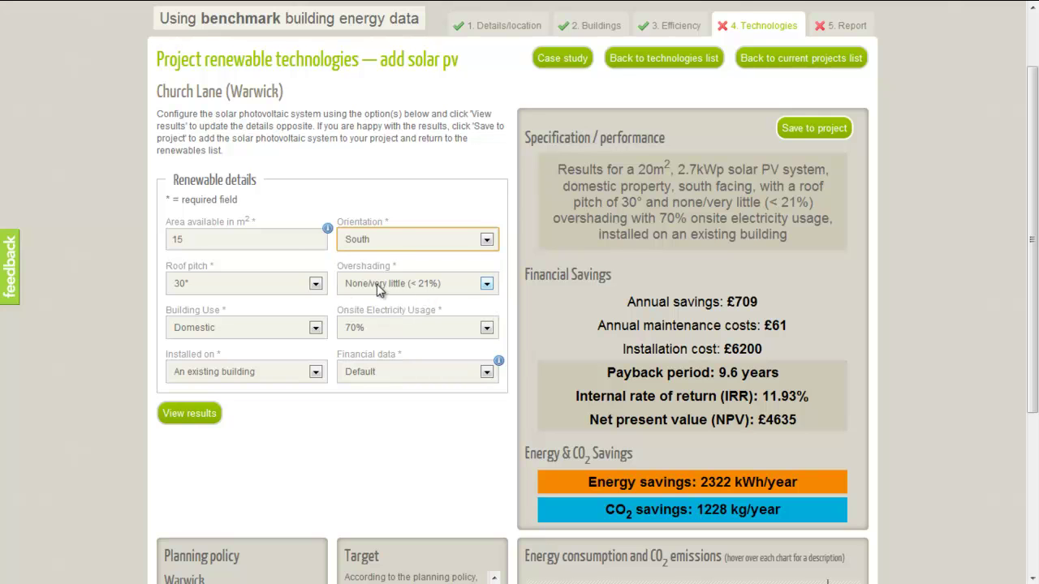
left_click(314, 285)
left_click(250, 350)
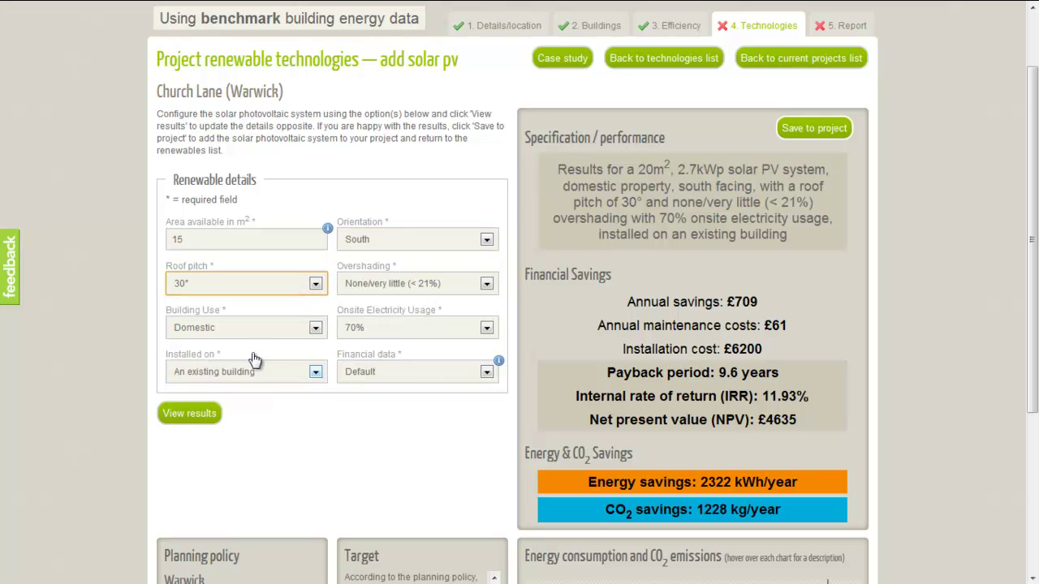
left_click(282, 381)
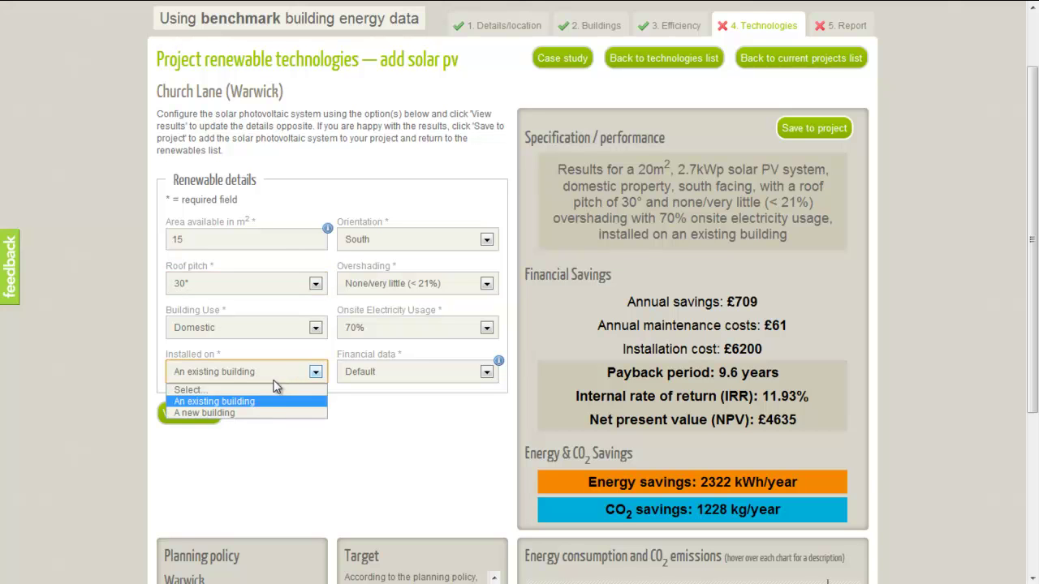
left_click(269, 413)
left_click(188, 413)
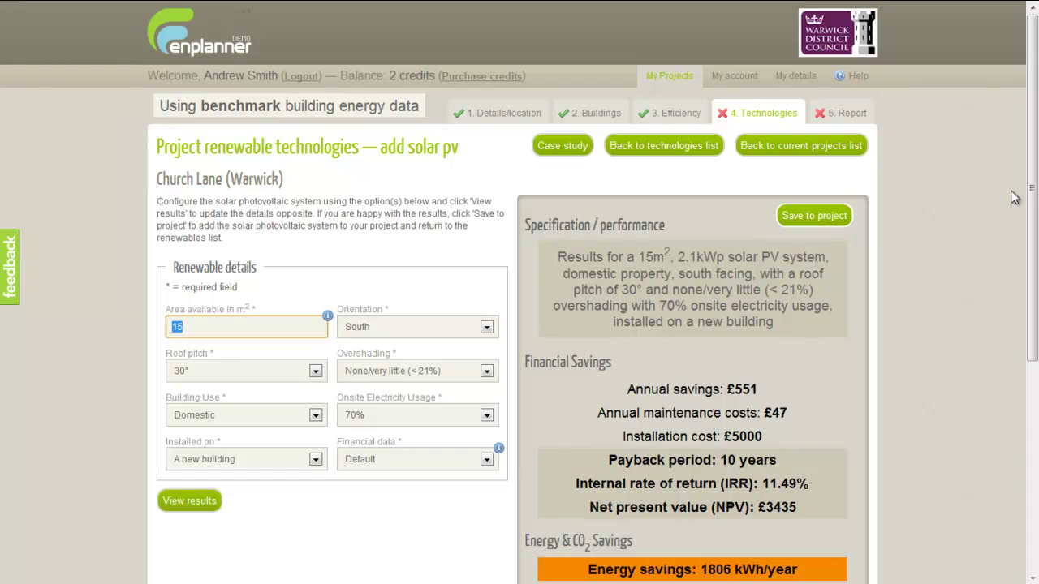
- Review the 2.1 kWp, 1806 kWh/year results and save the system to the project
scroll(1035, 205, "down", 1)
scroll(1035, 205, "down", 1)
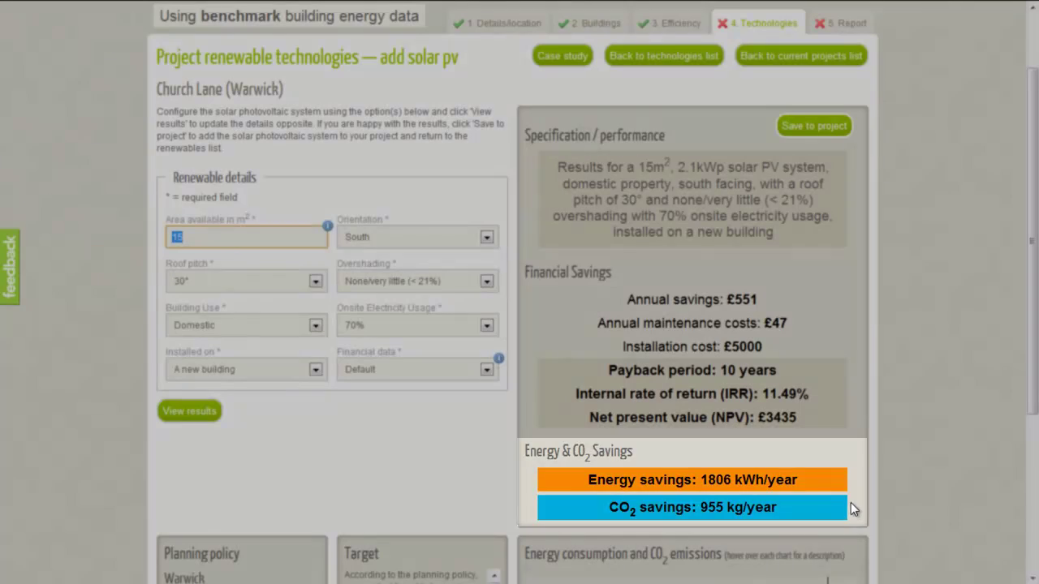
scroll(1032, 296, "down", 1)
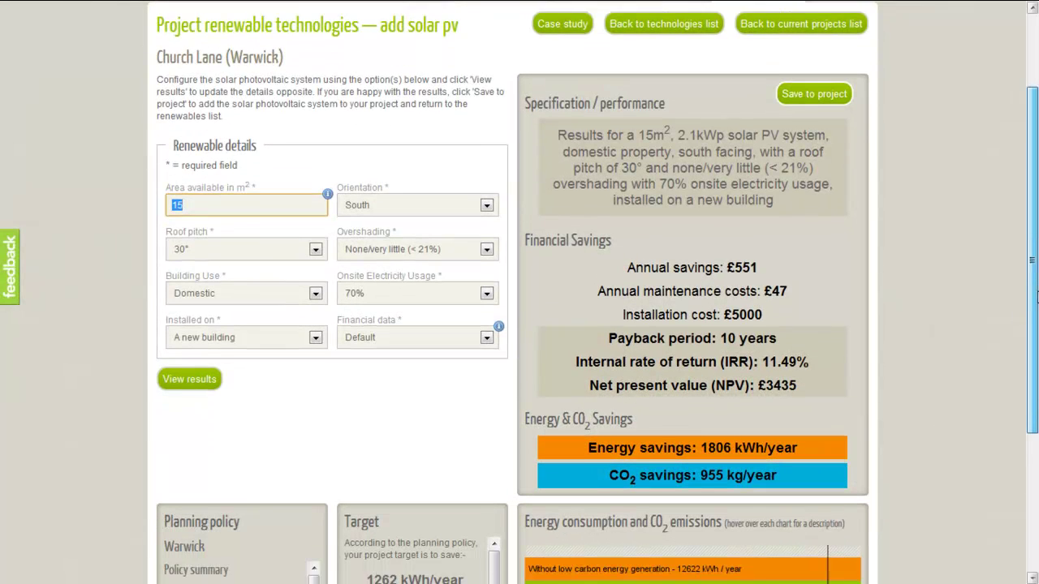
left_click_drag(1037, 309, 1037, 321)
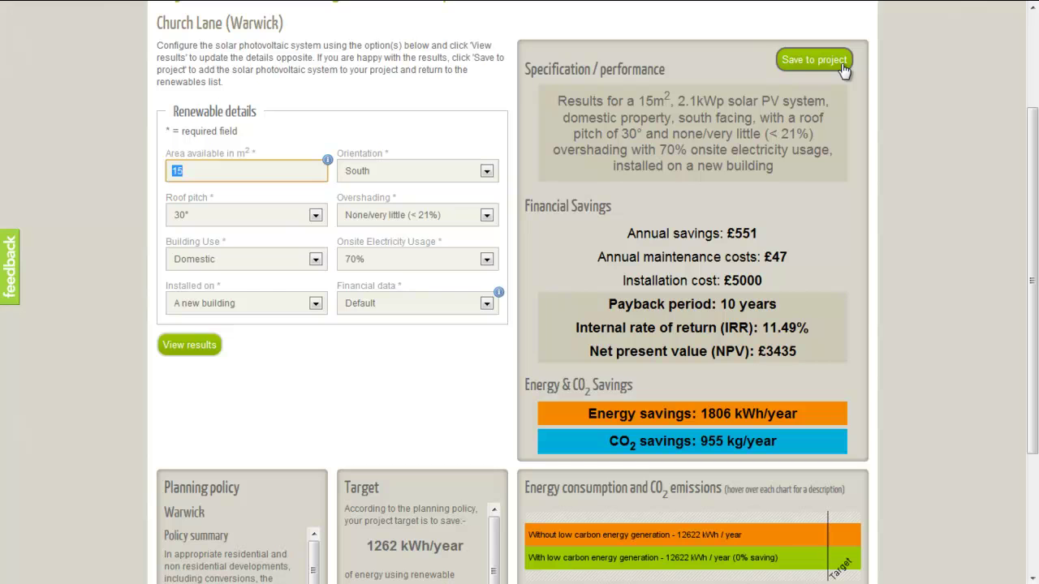
left_click(844, 69)
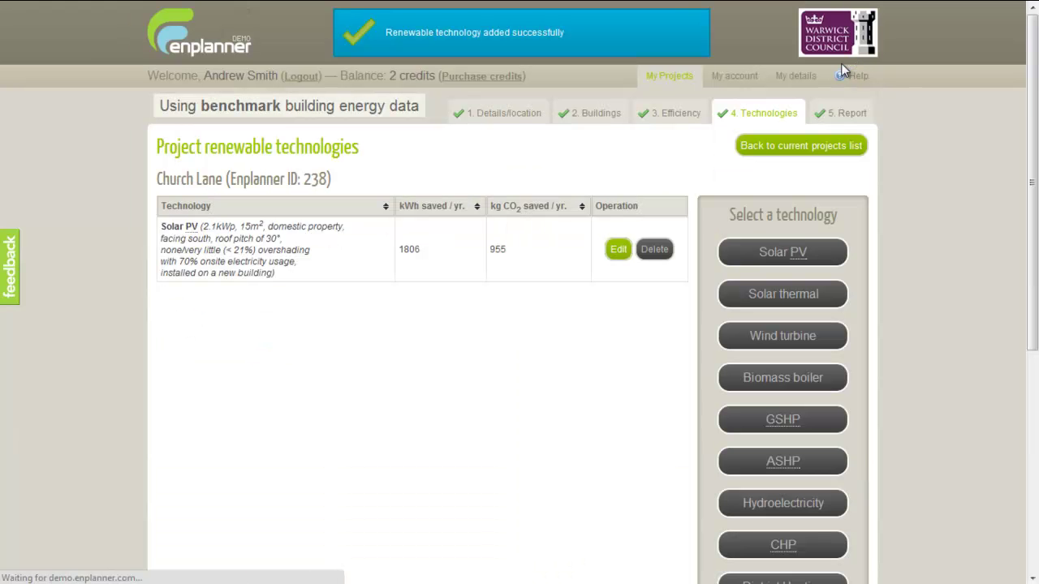
left_click_drag(1031, 103, 1021, 262)
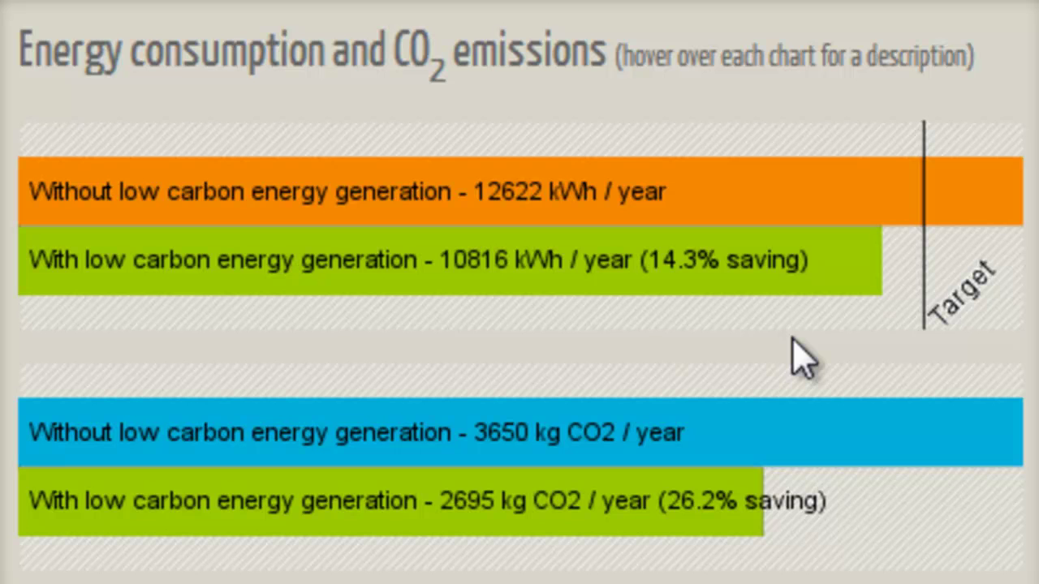
mouse_move(886, 333)
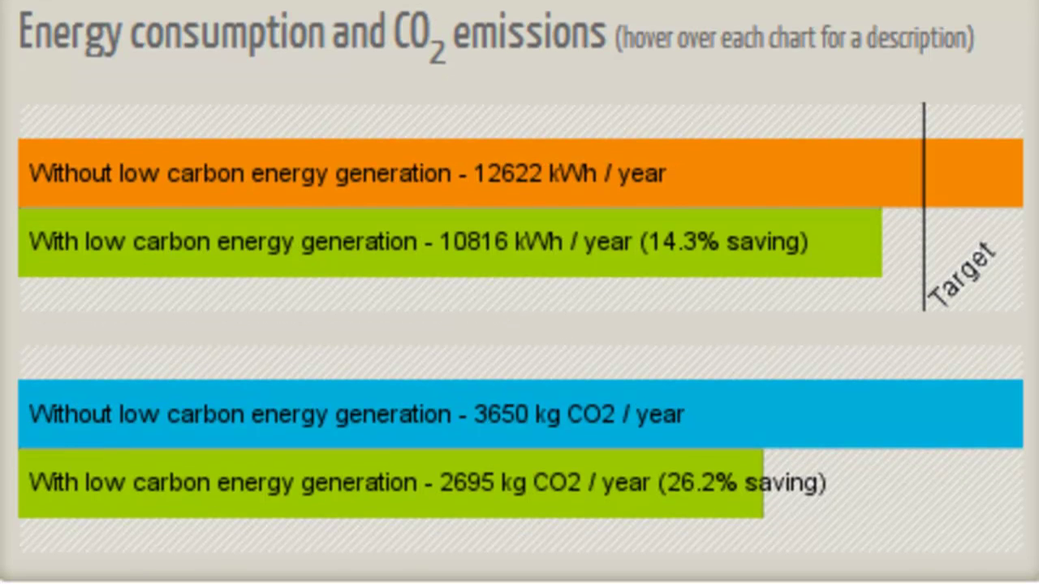
mouse_move(798, 292)
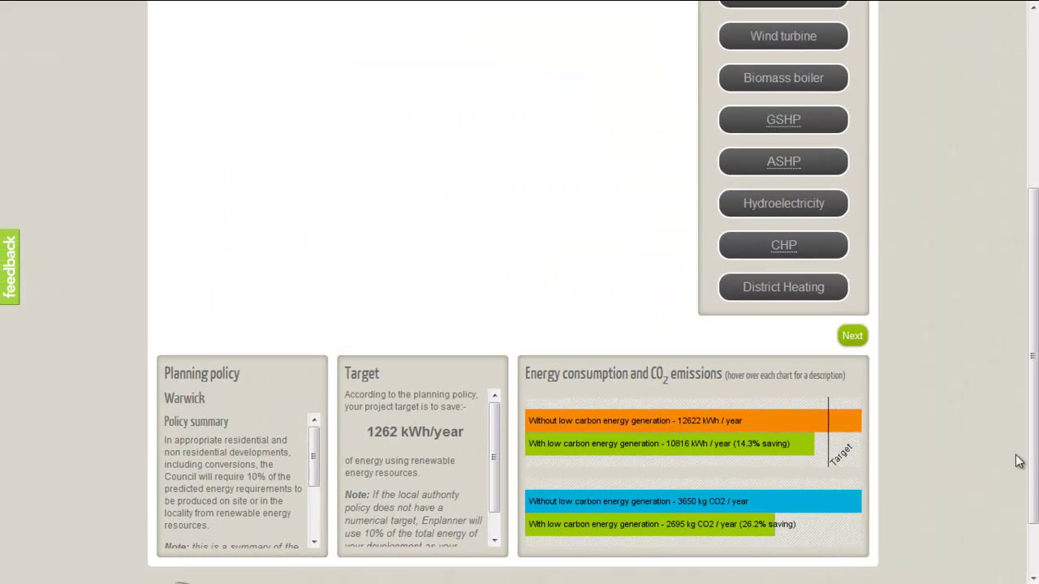
scroll(1035, 461, "up", 3)
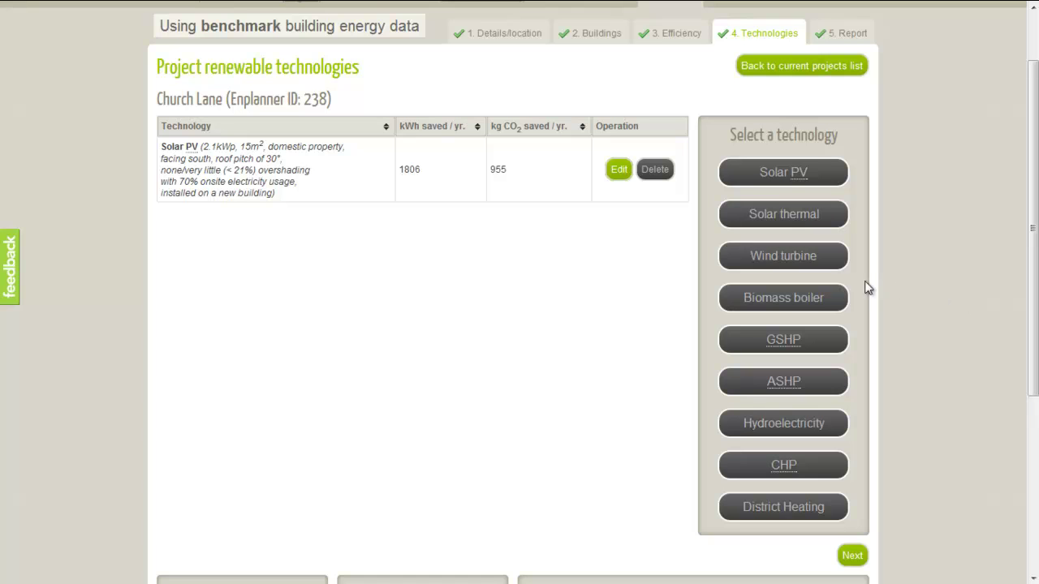
left_click(814, 269)
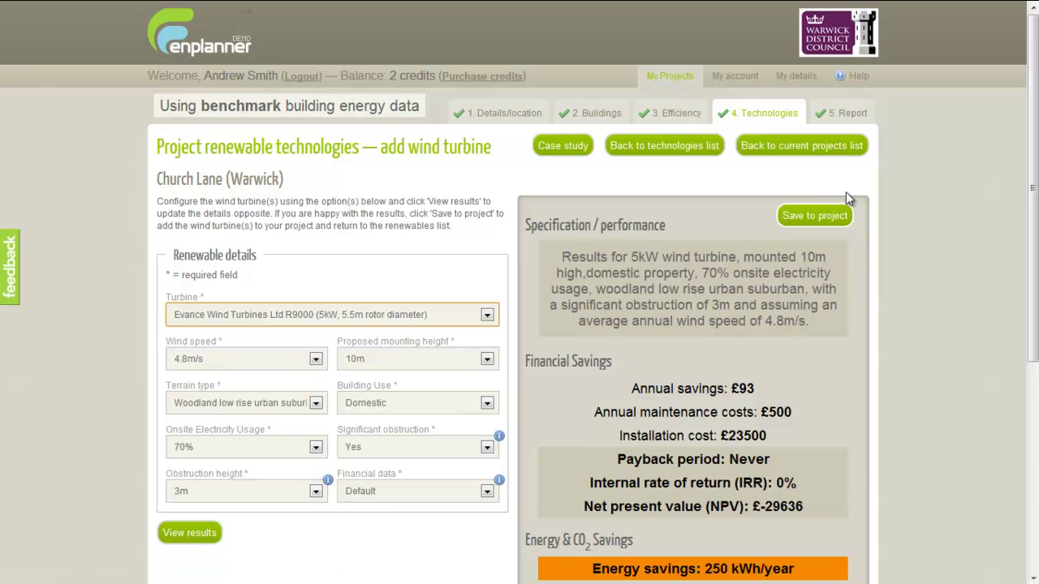
left_click(695, 151)
left_click_drag(1036, 159, 954, 138)
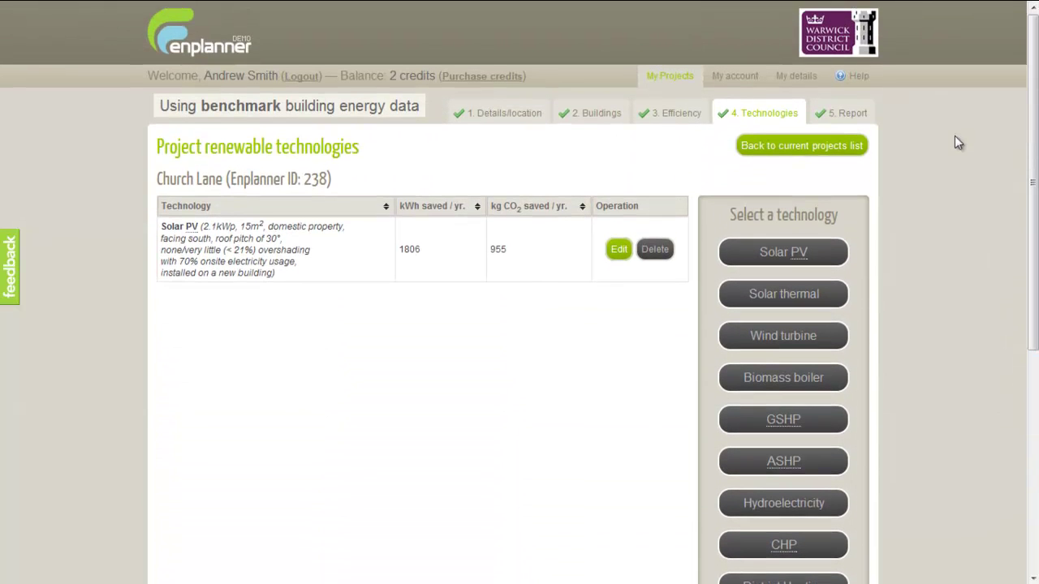
- Review the report's renewable technology justification and energy efficiency measure explanations
left_click(868, 127)
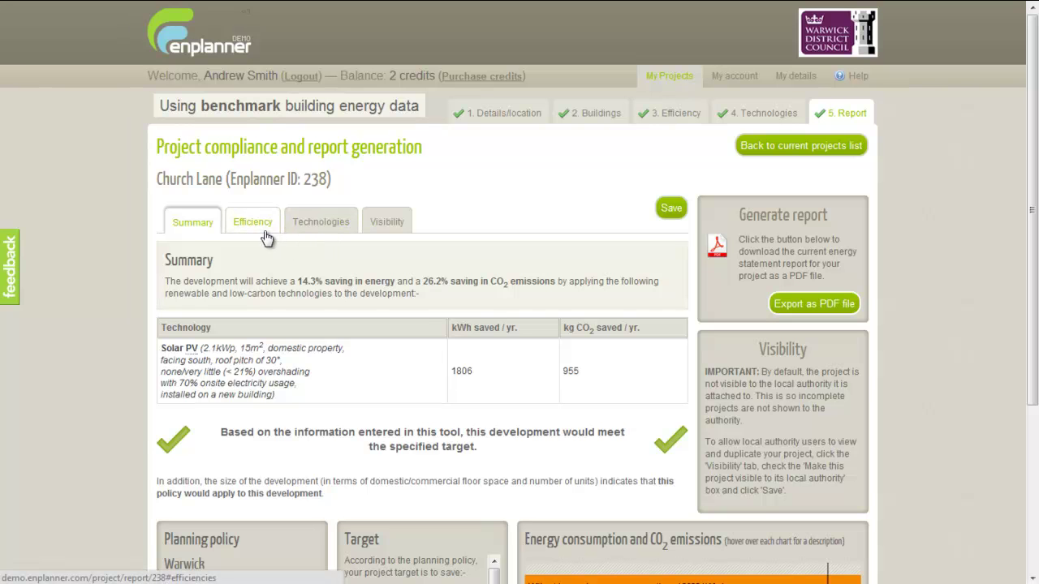
left_click(318, 235)
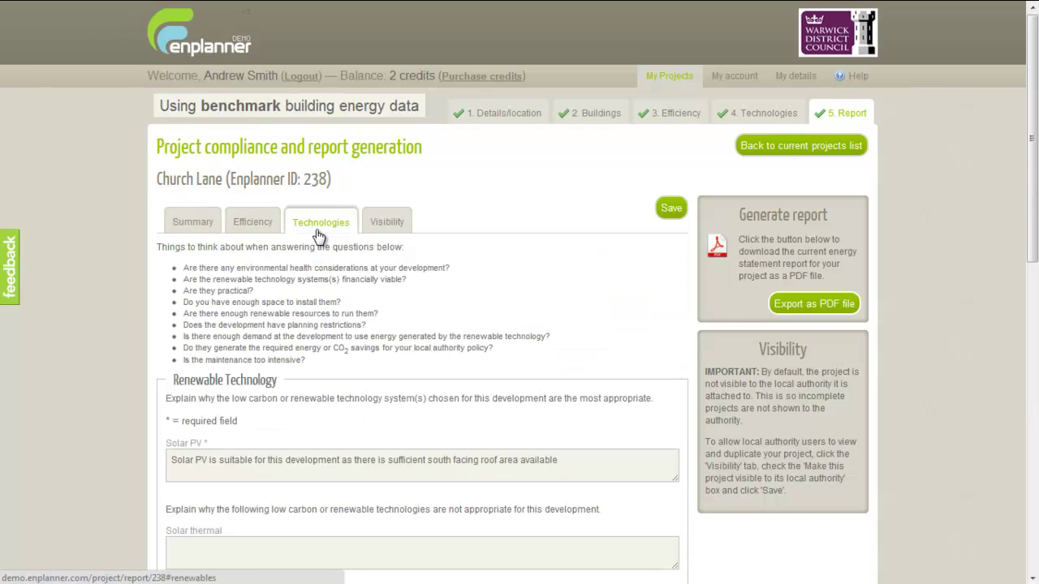
scroll(511, 276, "down", 1)
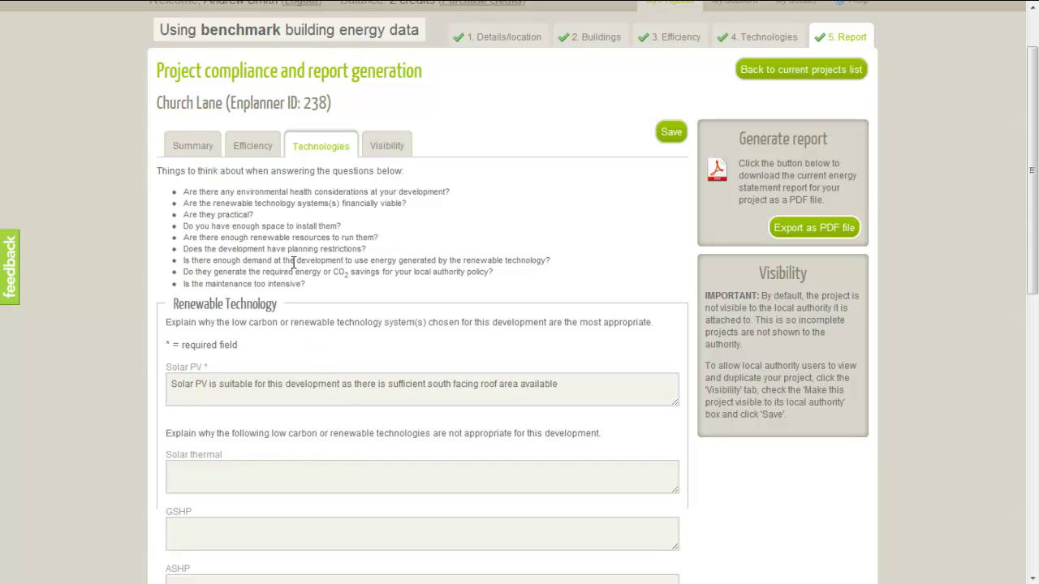
left_click(273, 158)
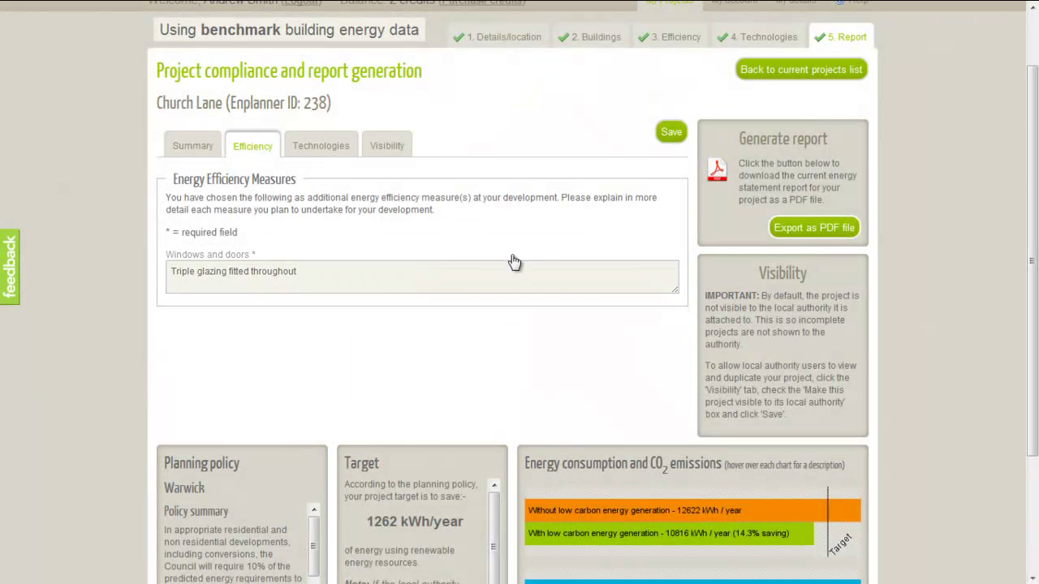
- Save the report information, export it as a PDF, and open report (27).pdf
left_click(671, 133)
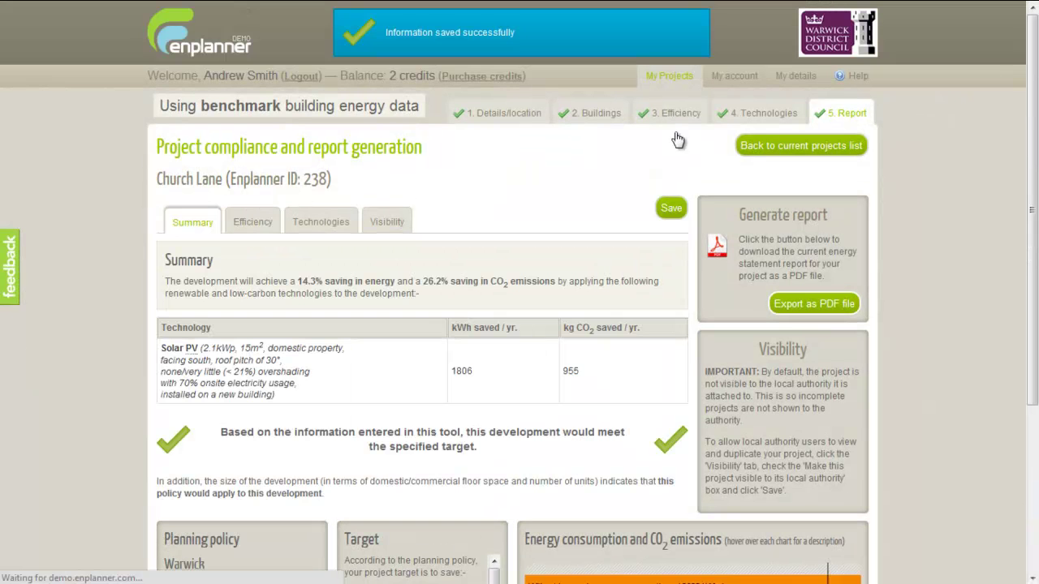
left_click(810, 305)
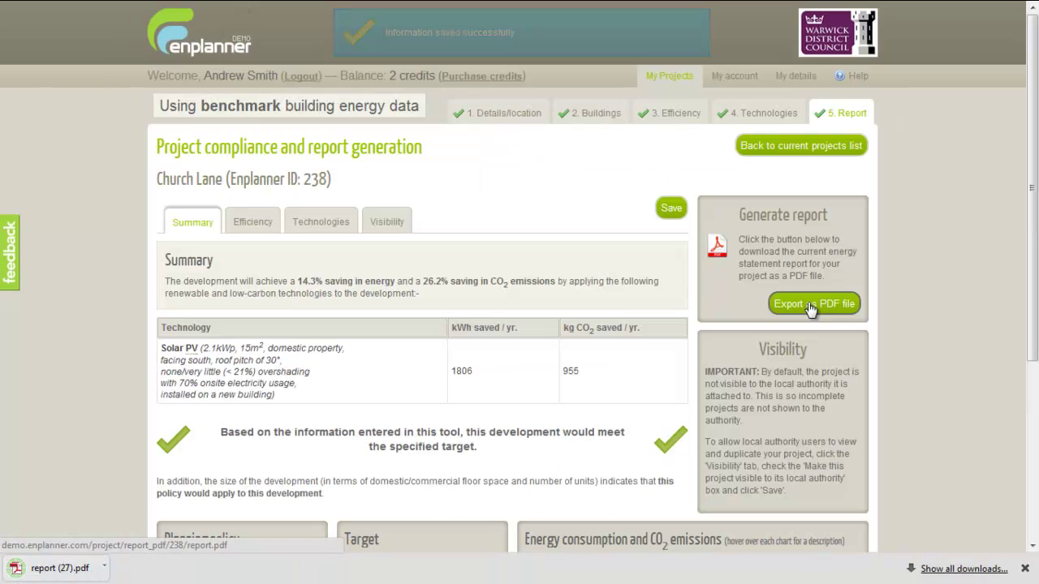
left_click(69, 569)
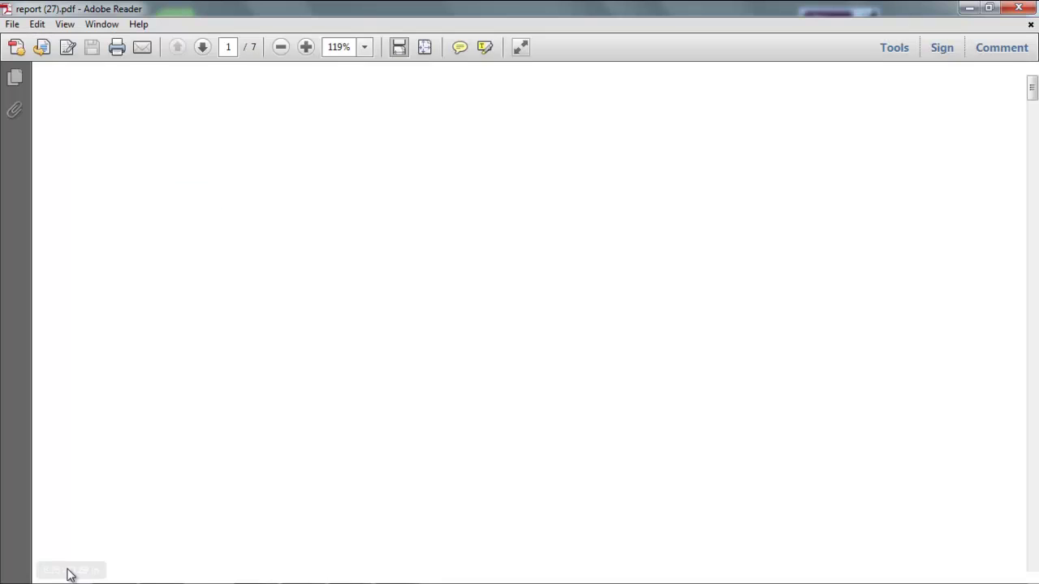
- Scroll through the PDF report from the cover to the Solar Photovoltaics section on page 5
scroll(932, 303, "down", 3)
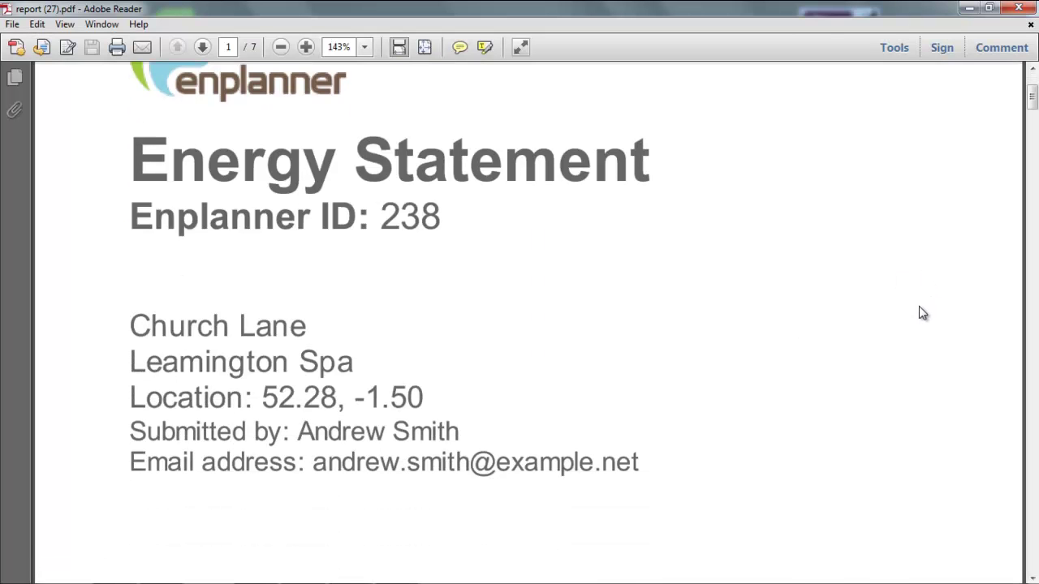
scroll(822, 320, "down", 10)
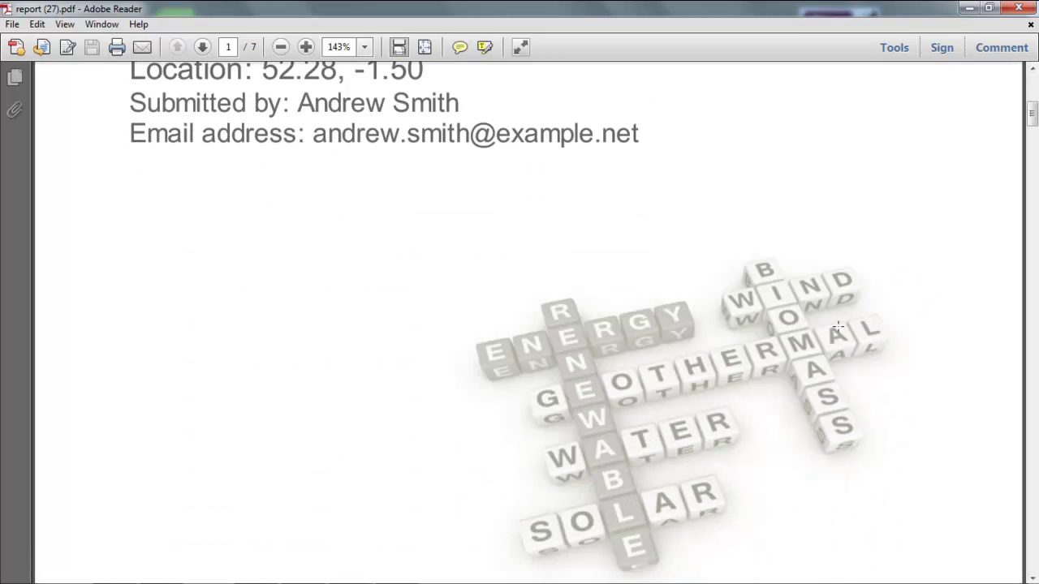
scroll(833, 325, "down", 14)
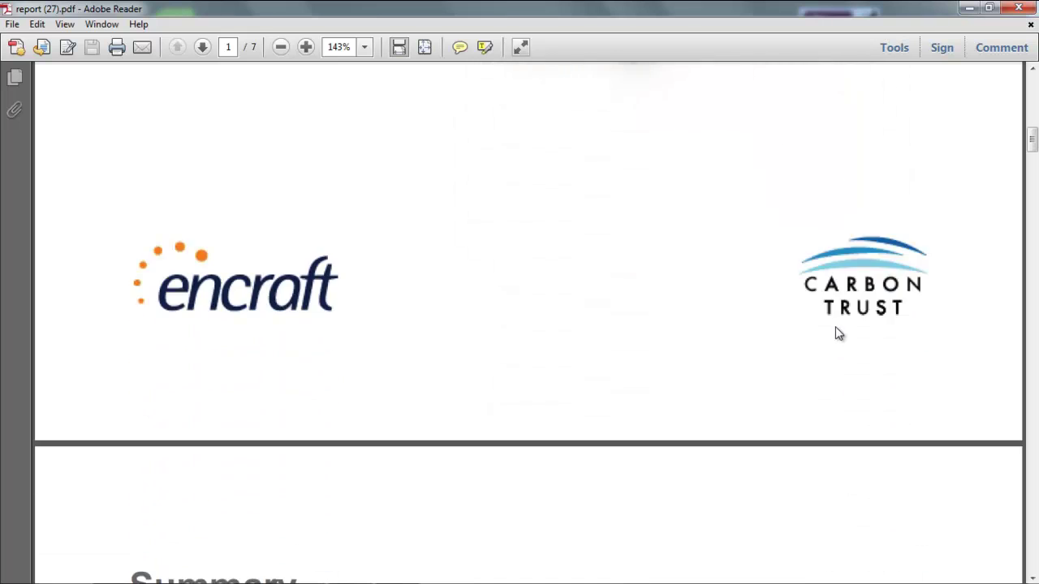
scroll(834, 325, "down", 8)
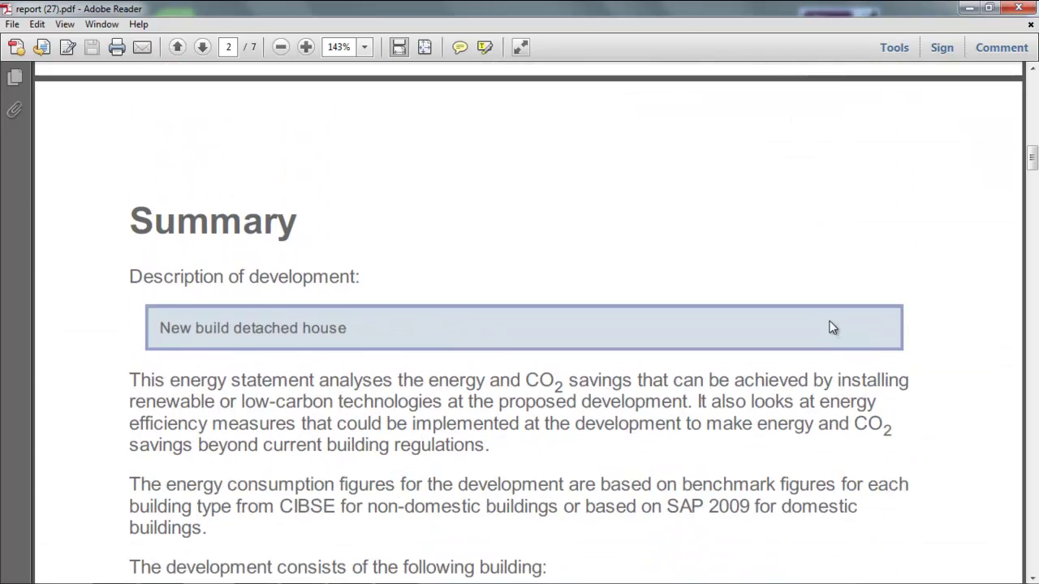
scroll(829, 320, "down", 7)
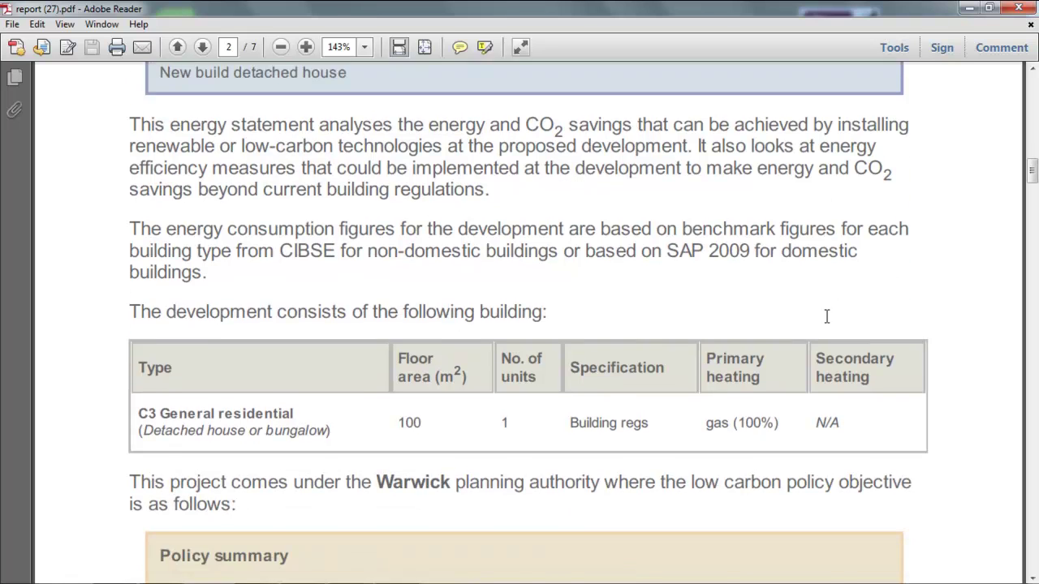
scroll(825, 317, "down", 8)
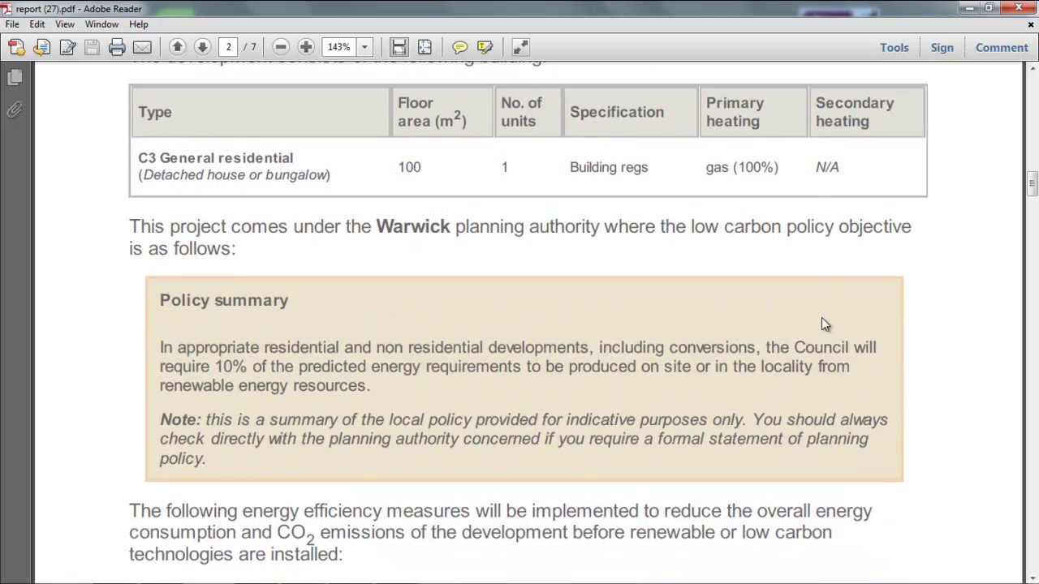
scroll(821, 317, "down", 6)
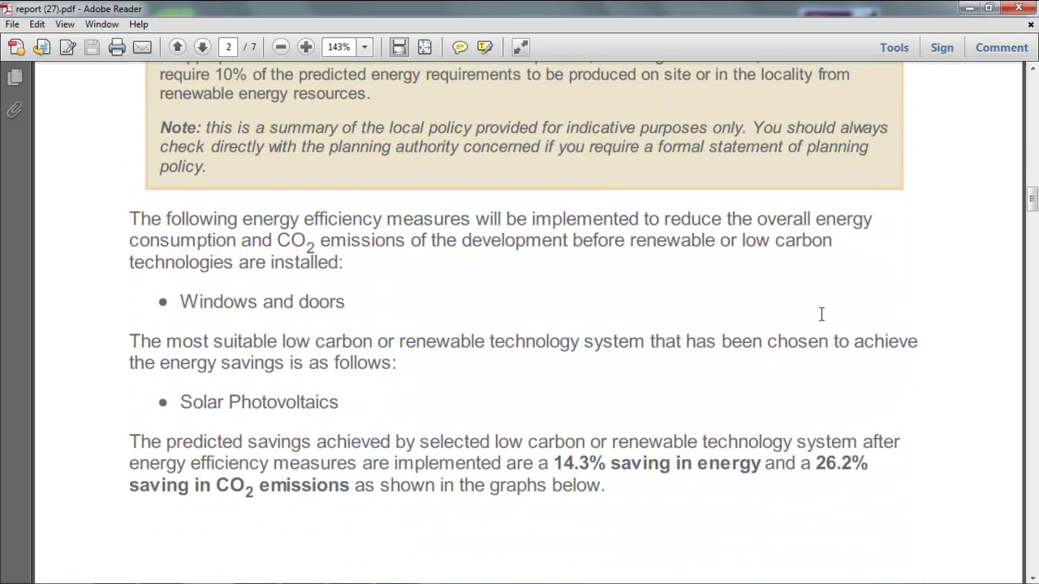
scroll(821, 316, "down", 4)
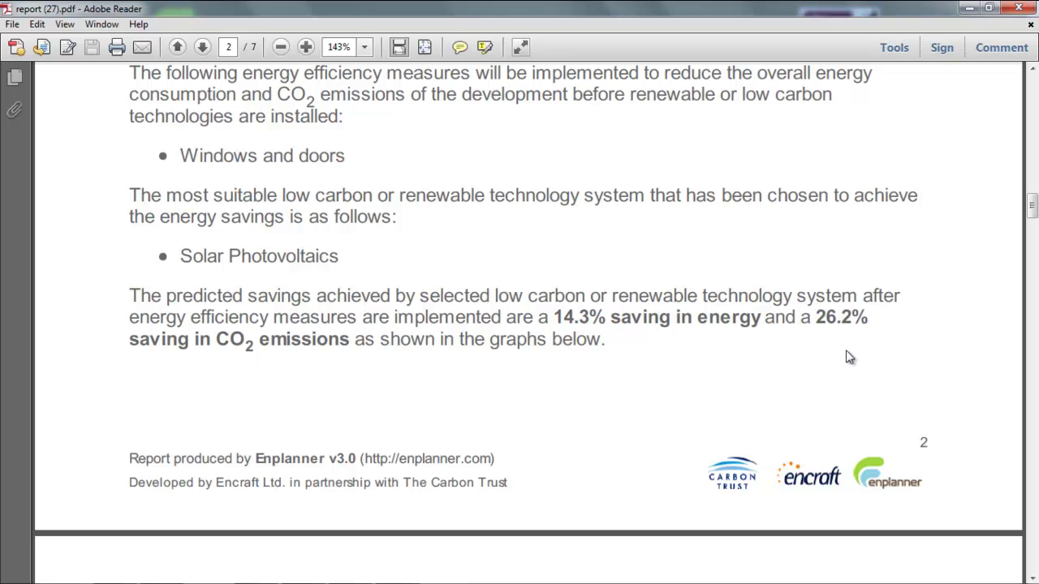
scroll(846, 357, "down", 12)
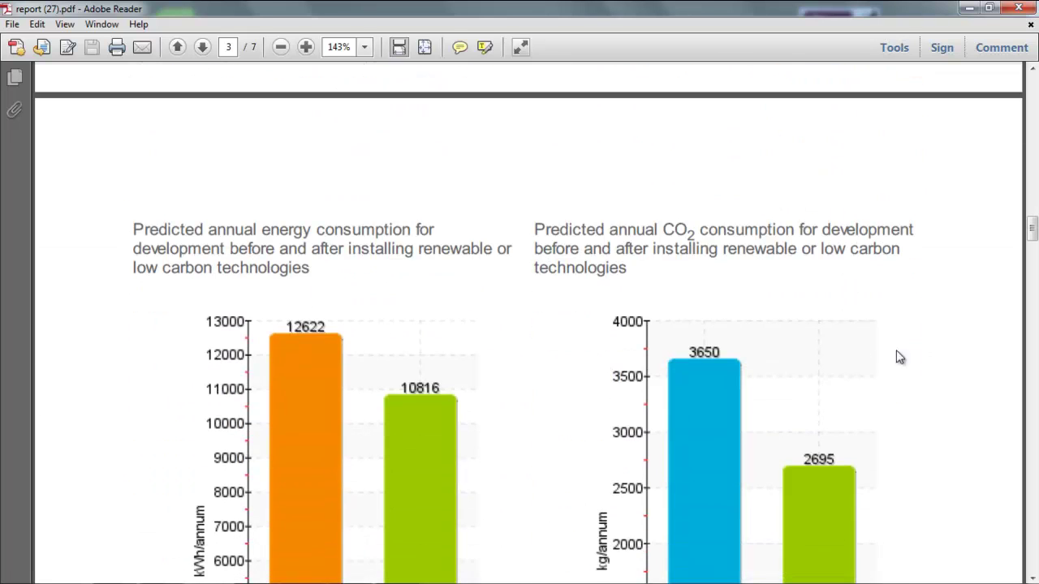
scroll(899, 357, "down", 4)
scroll(915, 362, "down", 11)
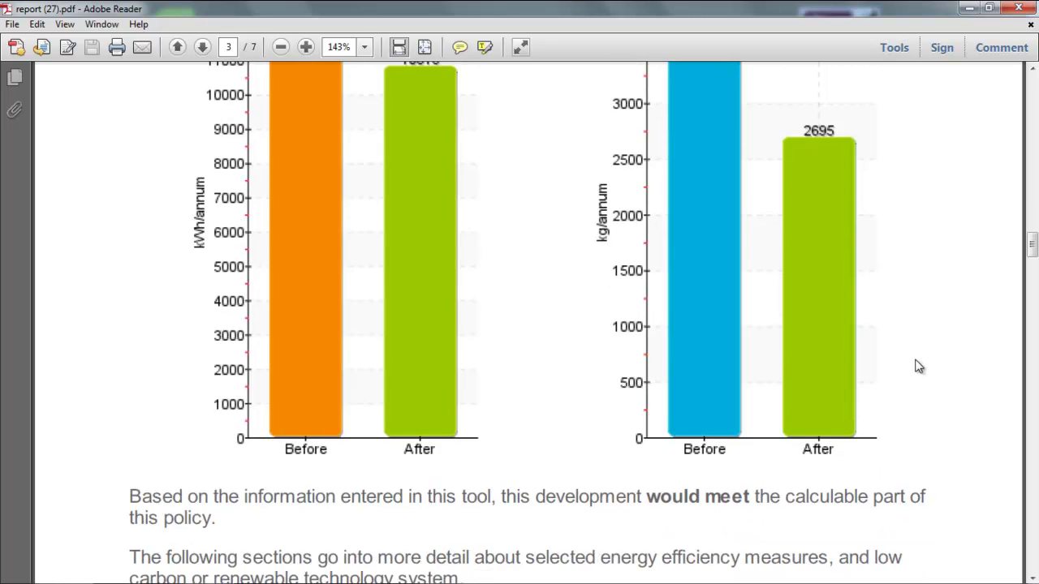
scroll(915, 356, "down", 14)
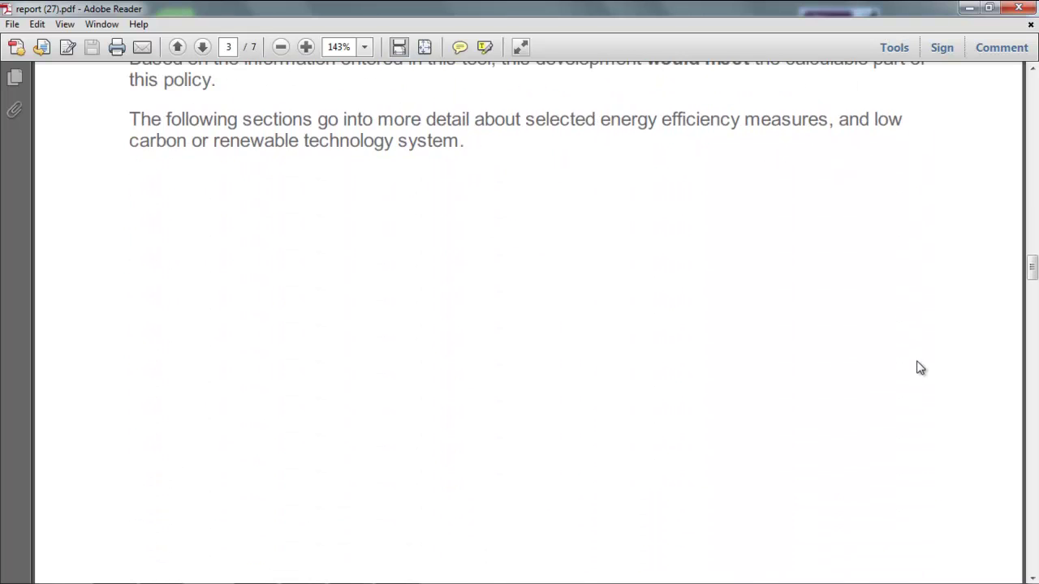
scroll(918, 357, "down", 11)
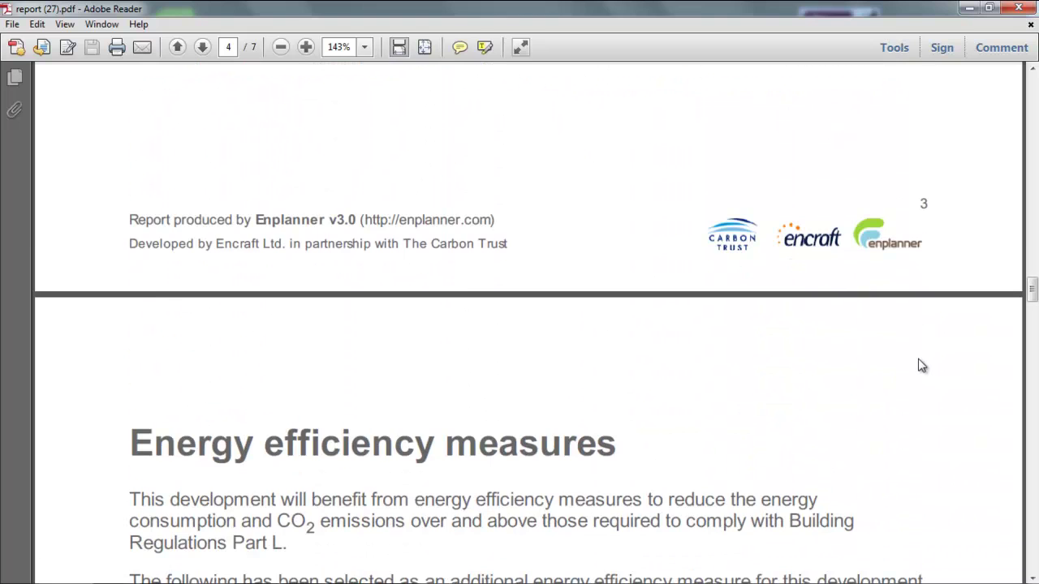
scroll(920, 362, "down", 2)
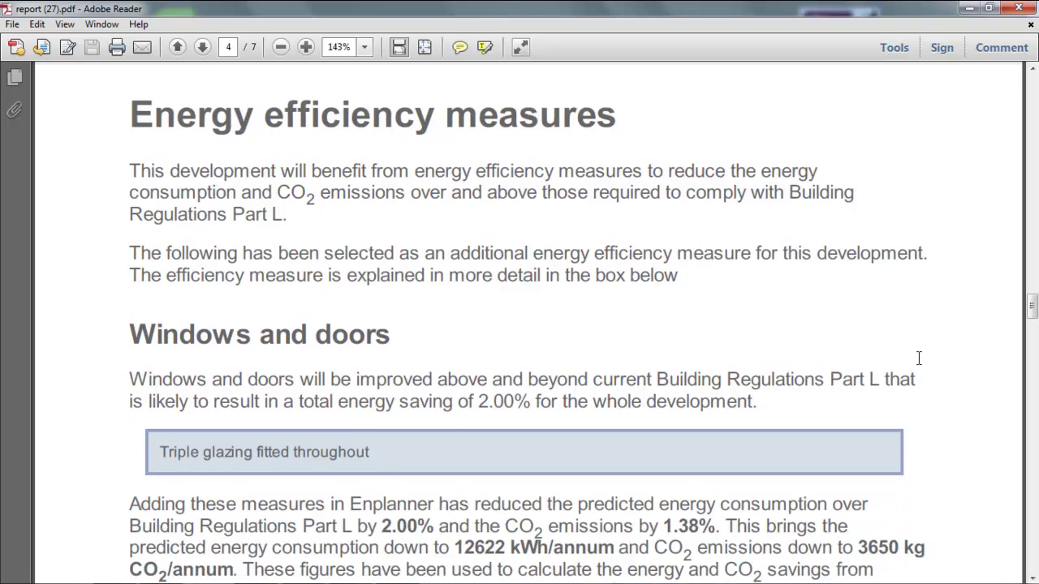
scroll(924, 361, "down", 6)
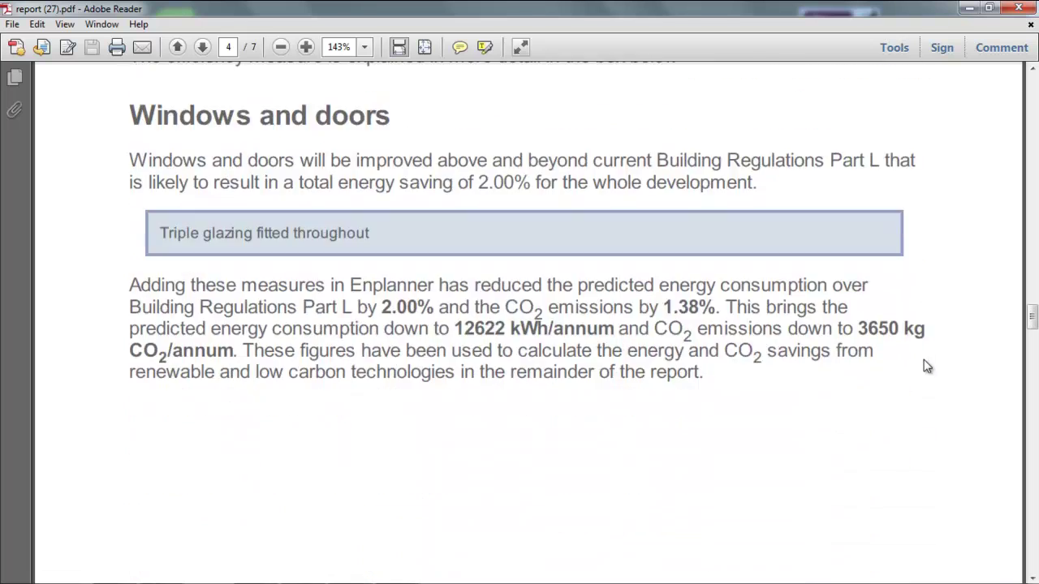
scroll(927, 368, "down", 10)
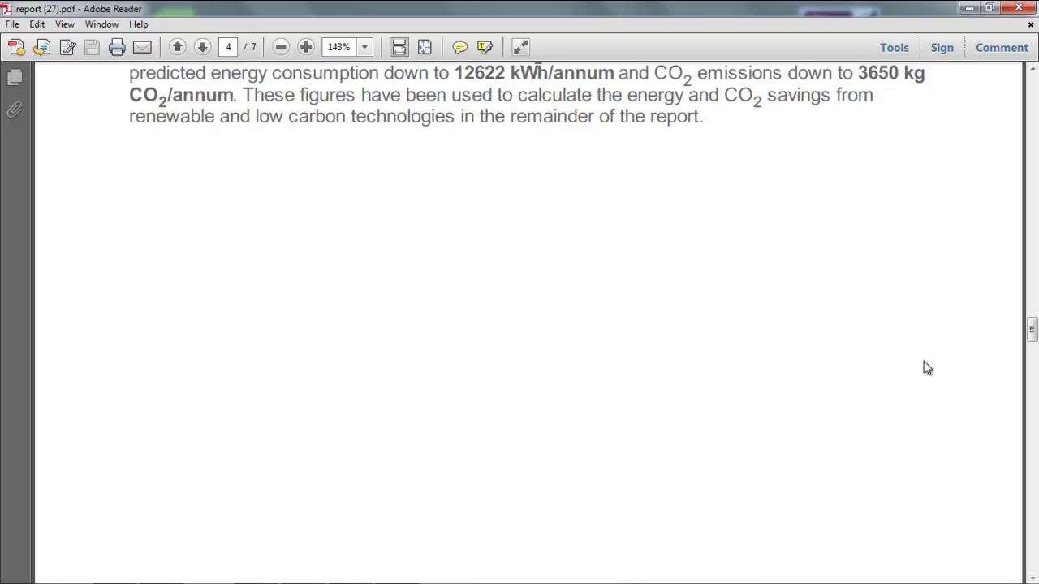
scroll(928, 370, "down", 7)
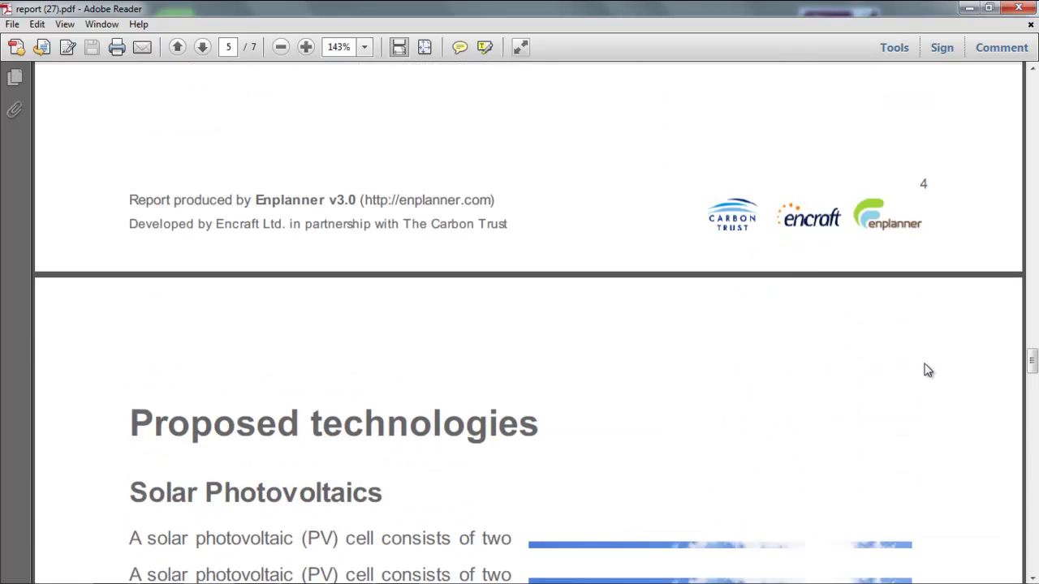
scroll(928, 372, "down", 13)
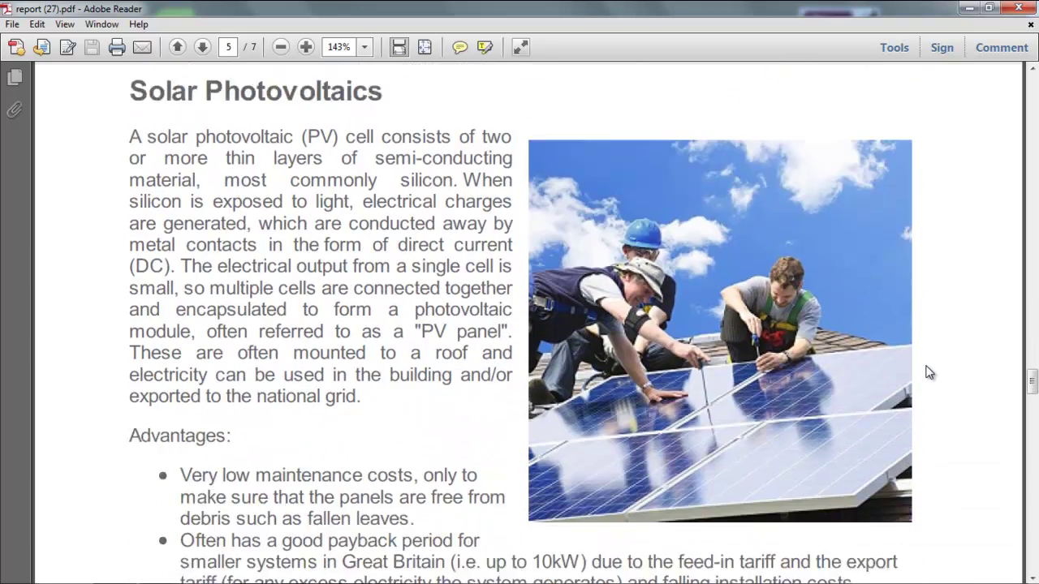